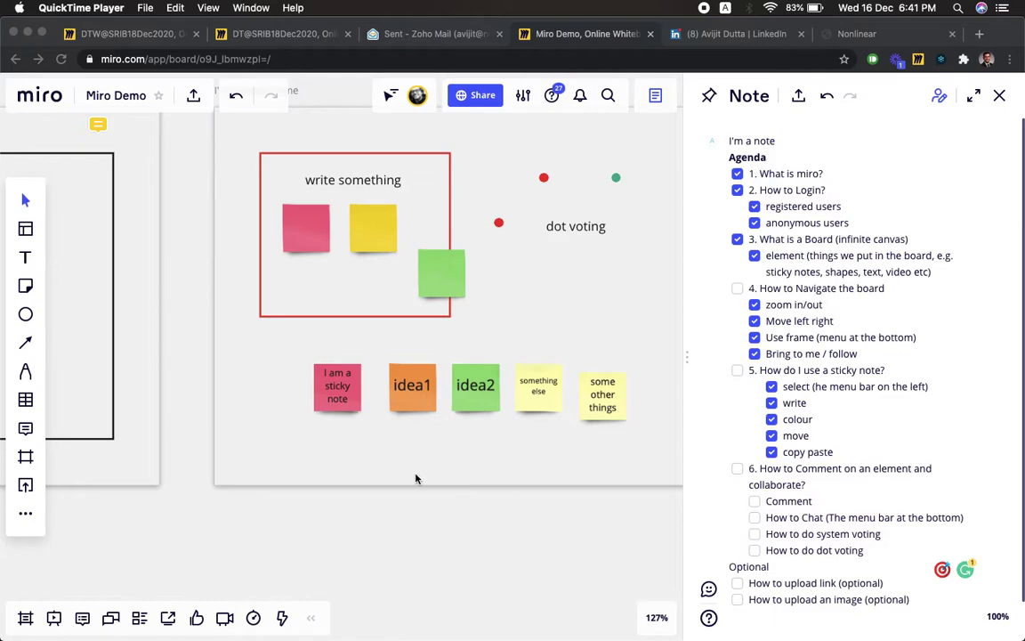
scroll(414, 478, "down", 5)
scroll(415, 479, "up", 5)
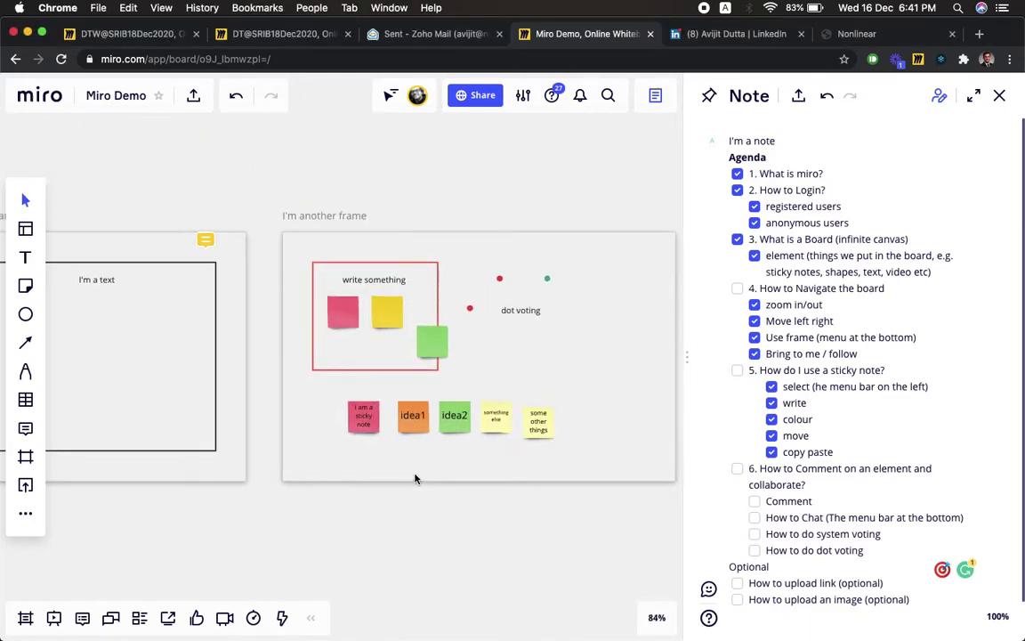
scroll(415, 479, "right", 2)
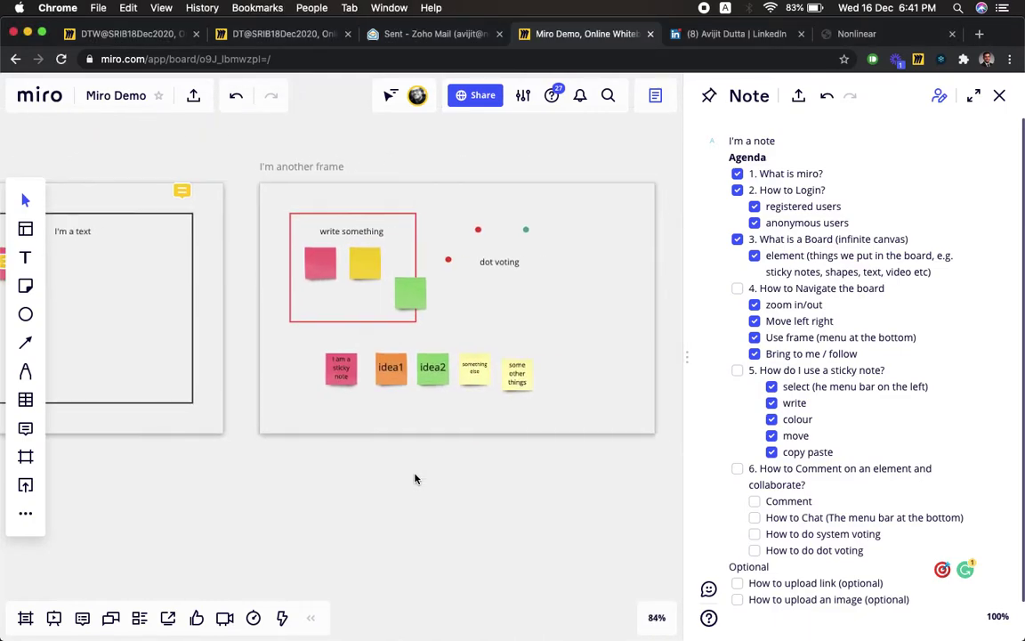
scroll(414, 479, "left", 5)
scroll(415, 478, "right", 5)
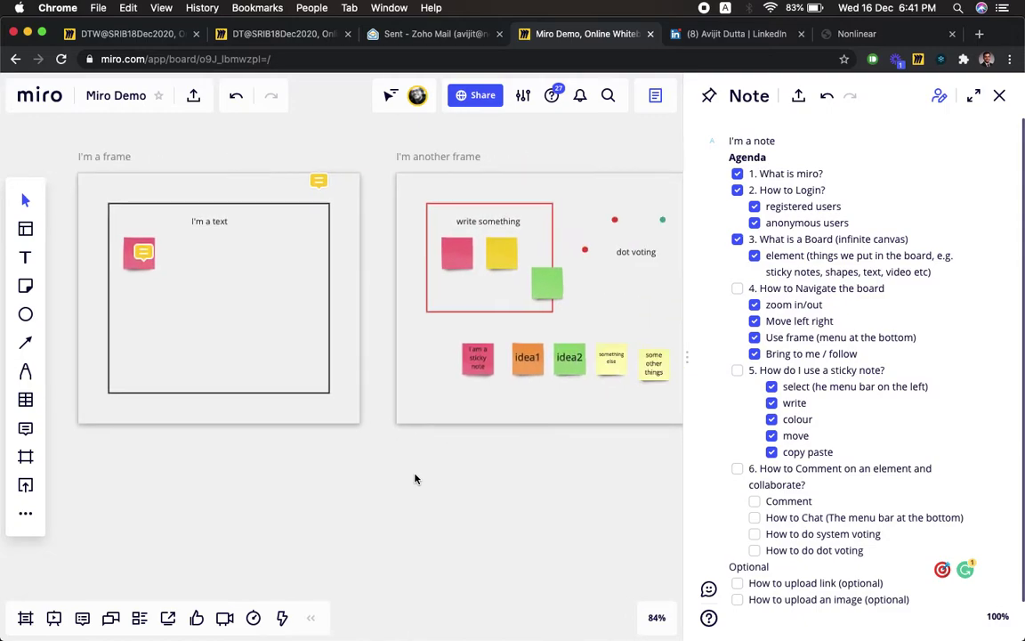
scroll(415, 479, "left", 1)
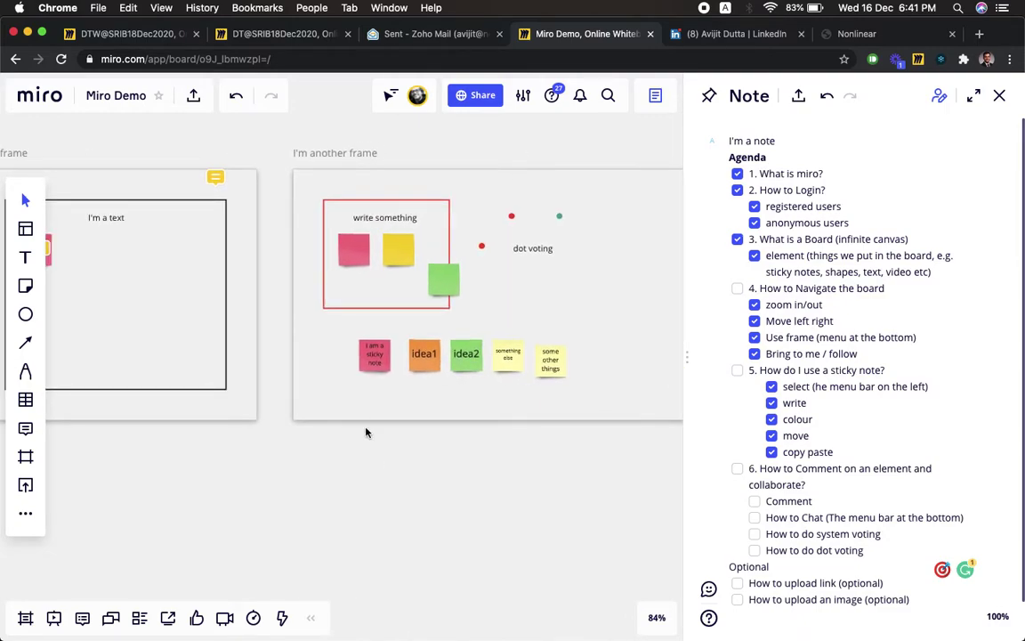
Add the comment "please check this out" with a mention of a board member to the orange idea1 sticky note.
scroll(381, 385, "up", 5)
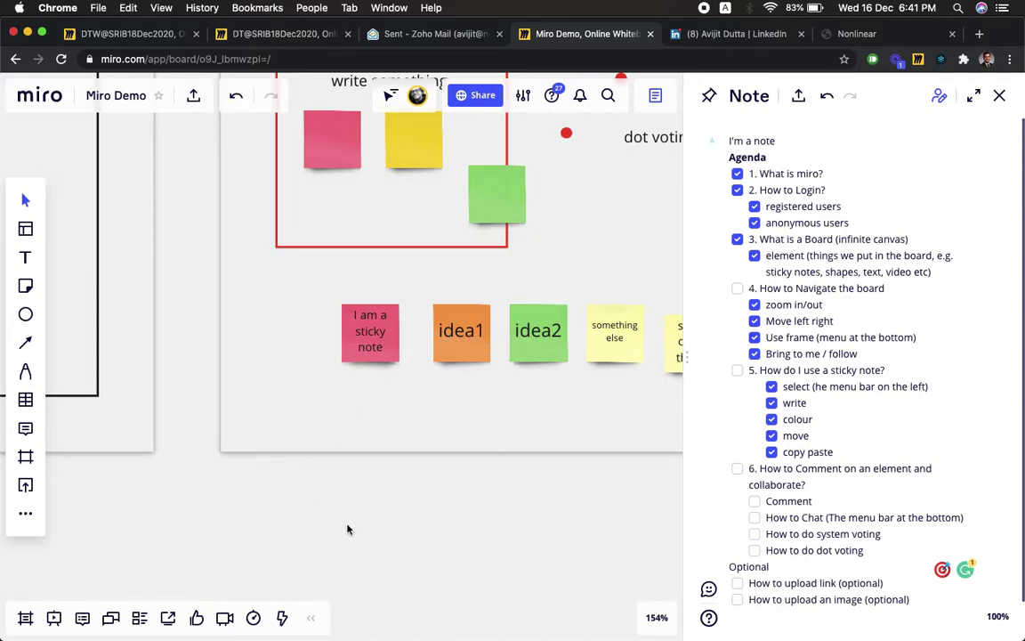
left_click(25, 430)
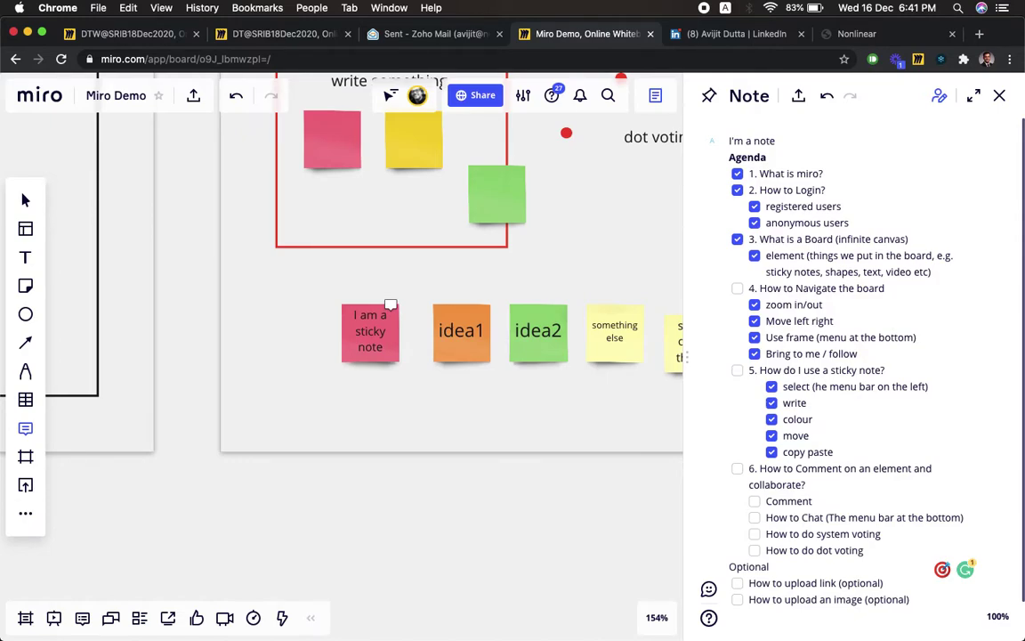
left_click(464, 309)
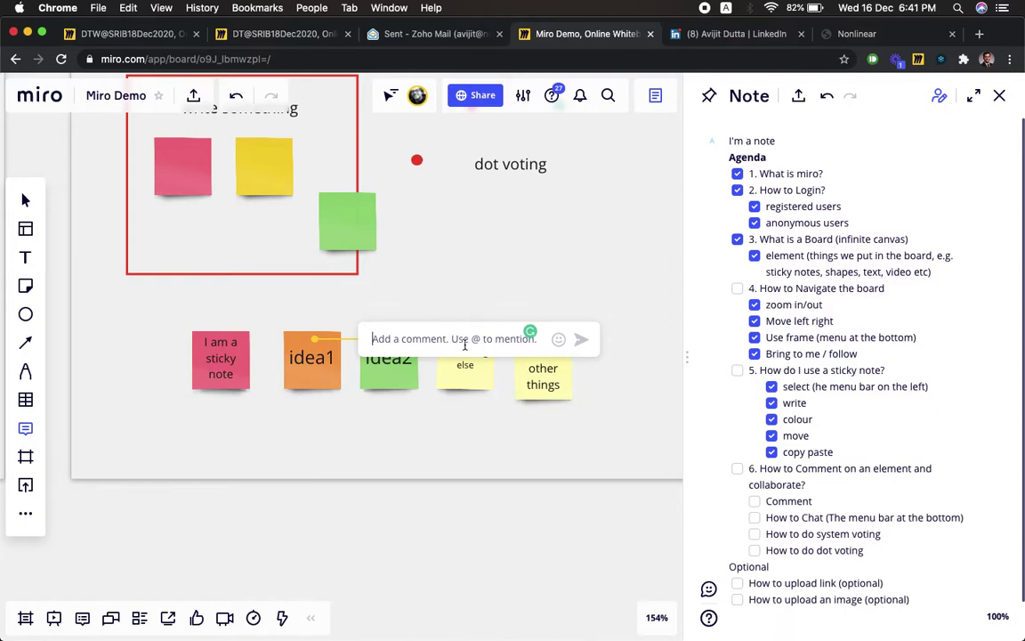
type("pleas")
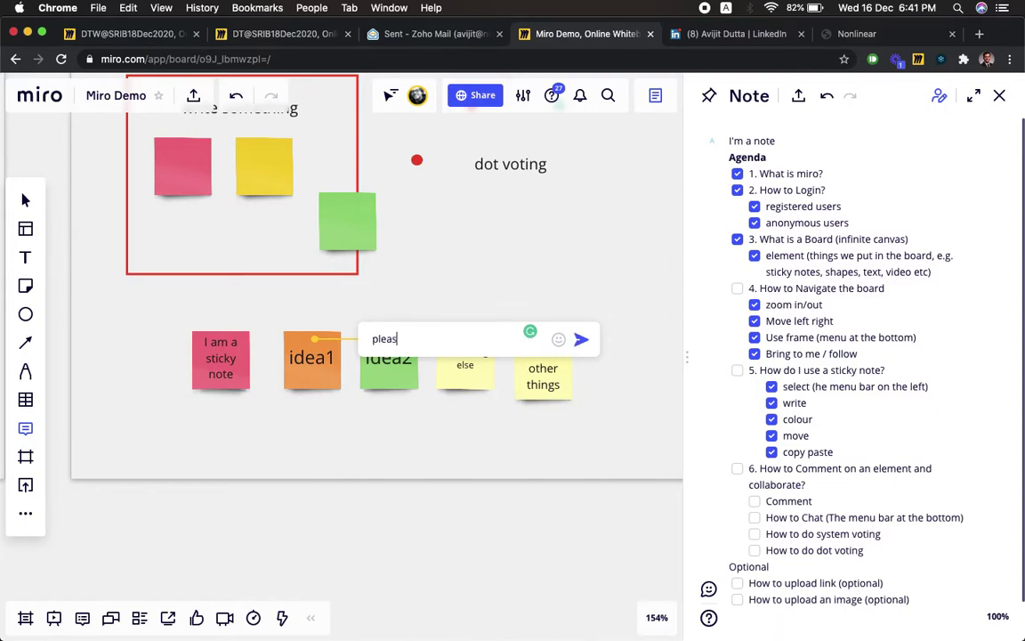
type("e check this out @")
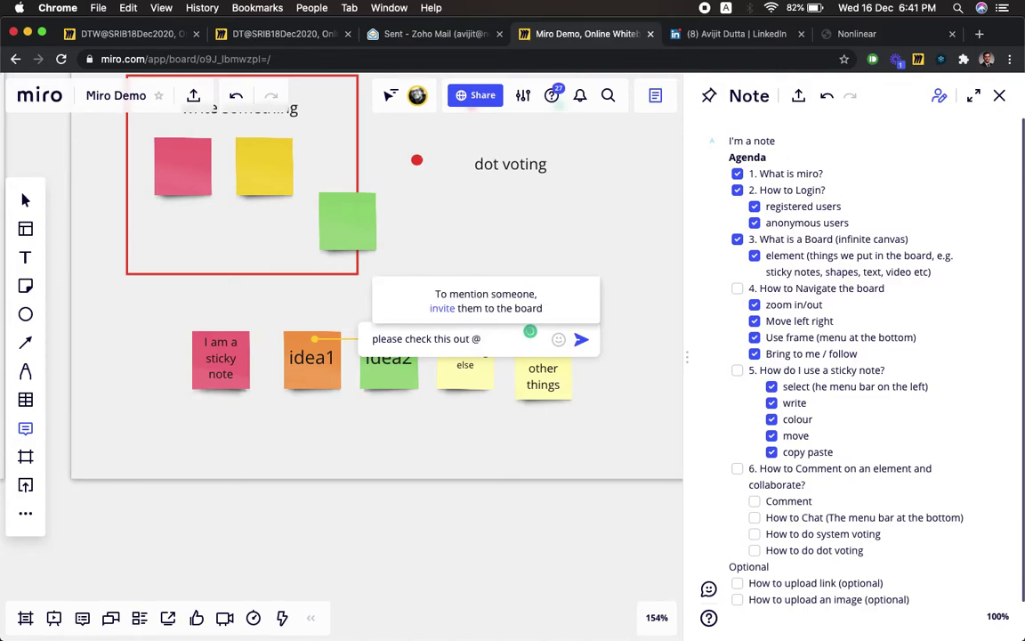
type("avijit")
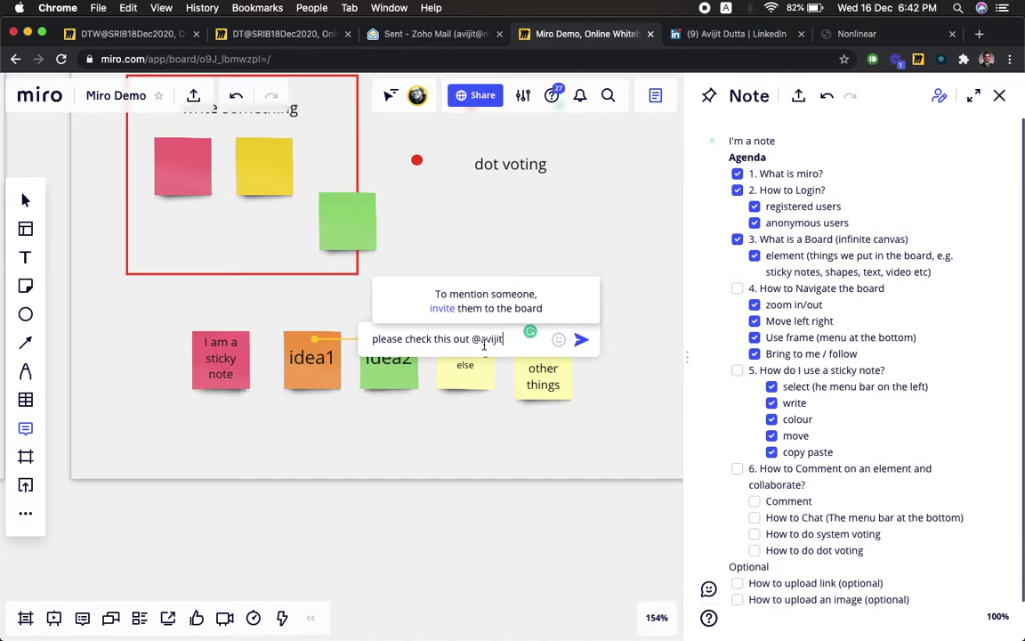
left_click(580, 339)
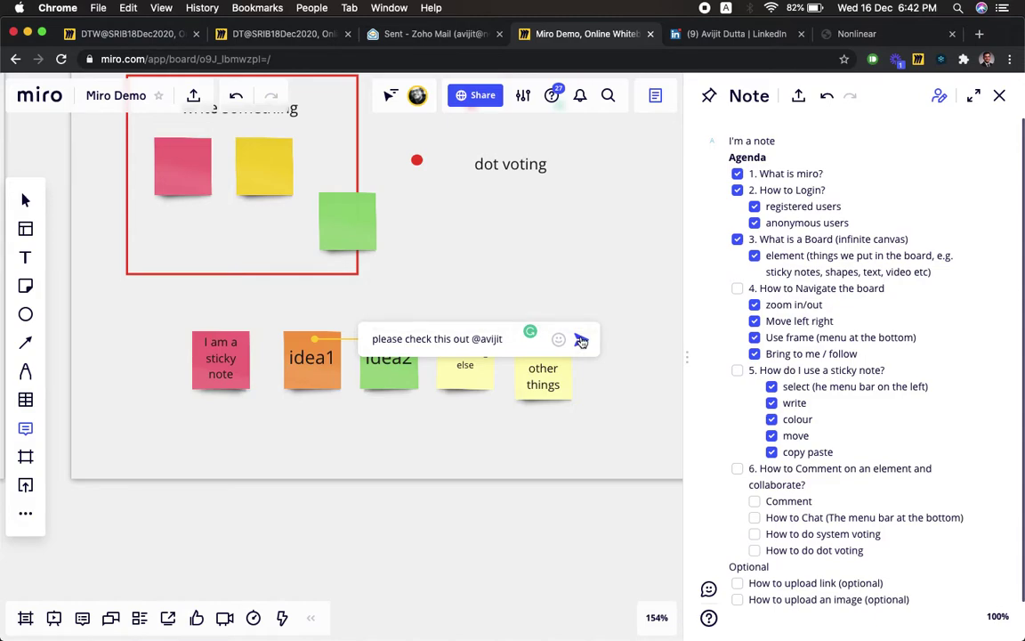
left_click(580, 339)
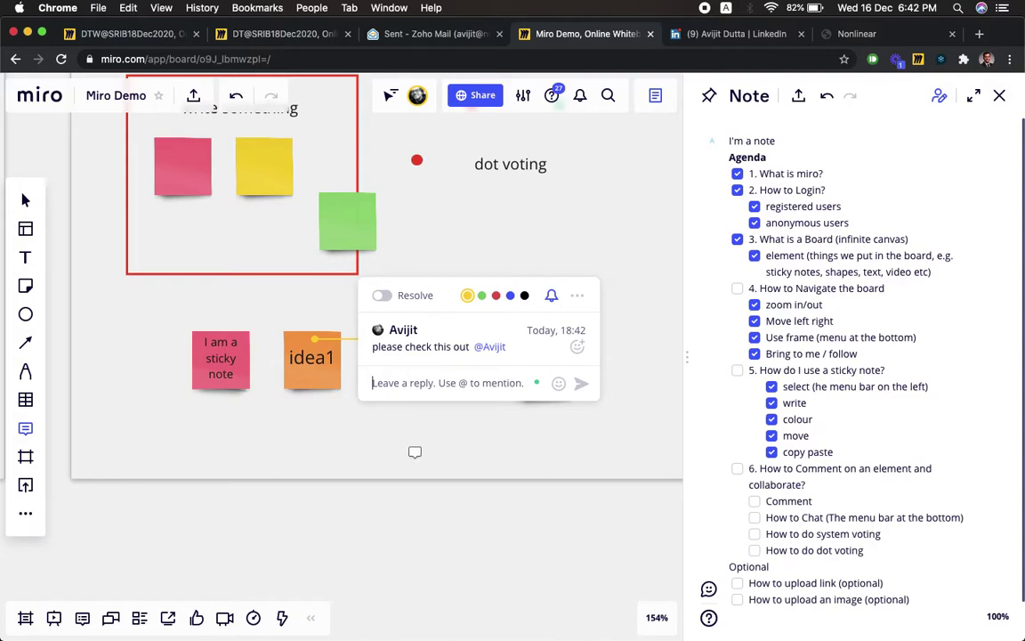
left_click(415, 451)
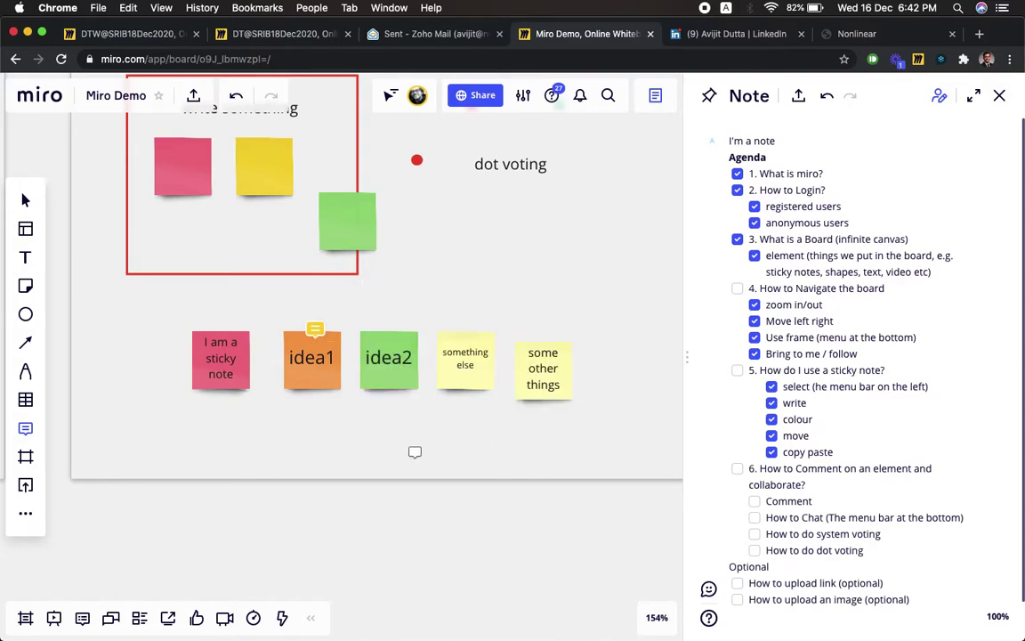
Reply "ok" in the comment thread on the idea1 sticky note and close the thread.
left_click(313, 331)
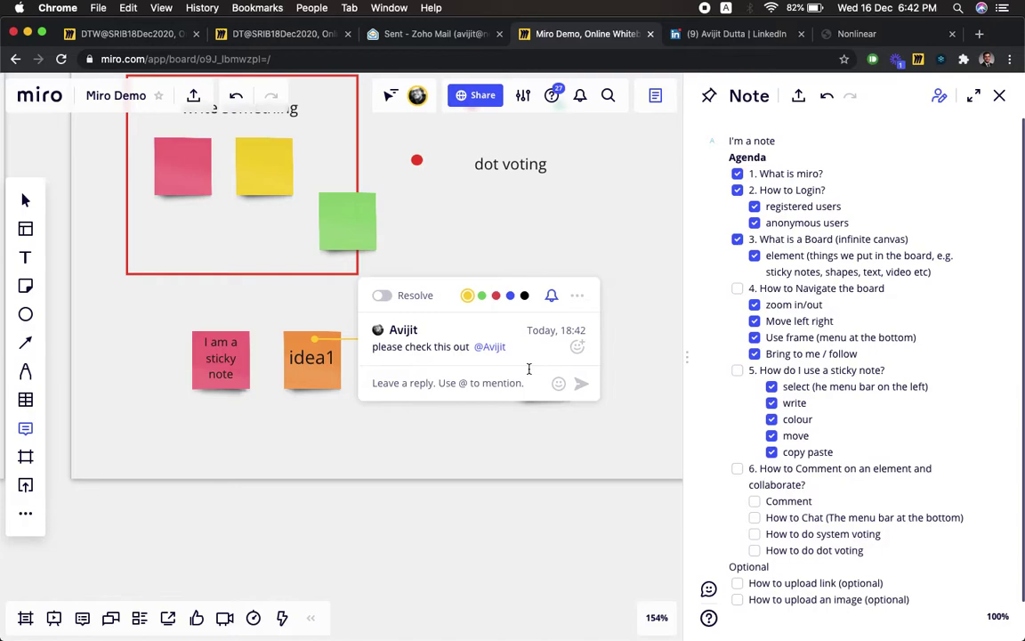
left_click(439, 381)
type("ok")
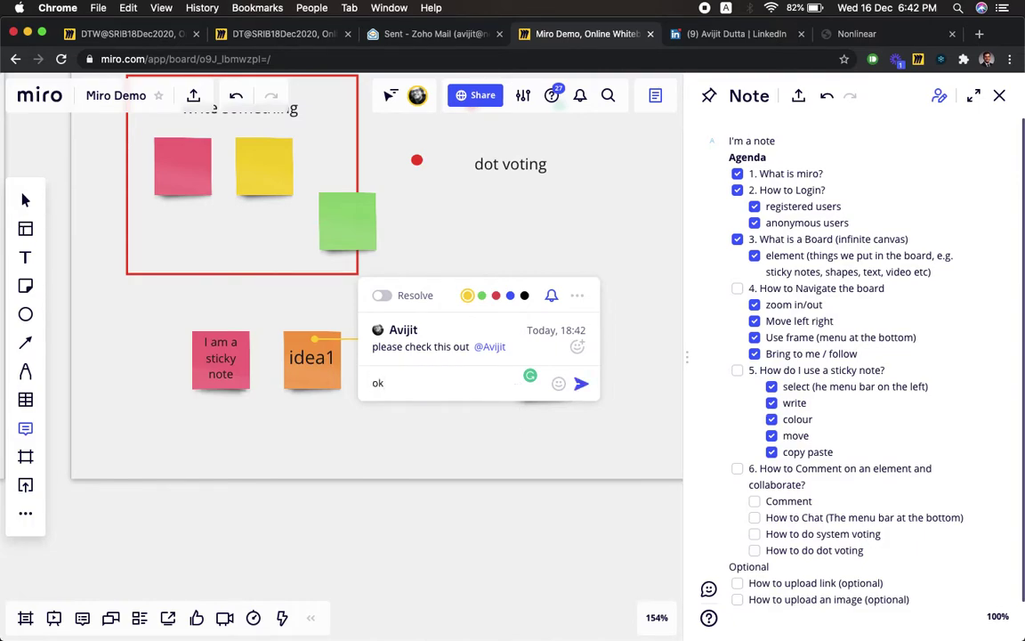
key("Return")
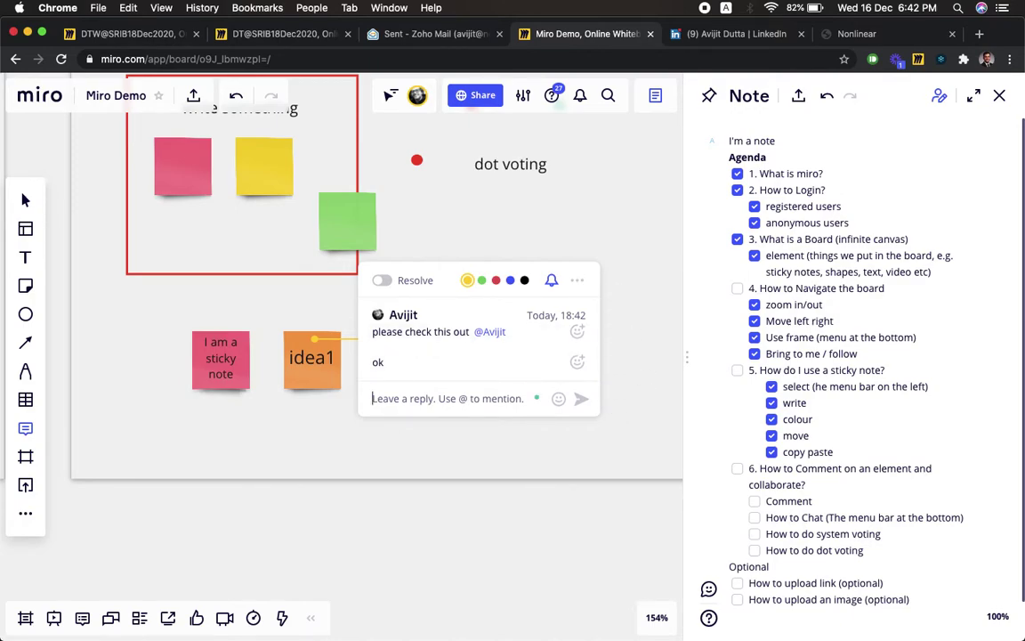
key("Escape")
key("Escape")
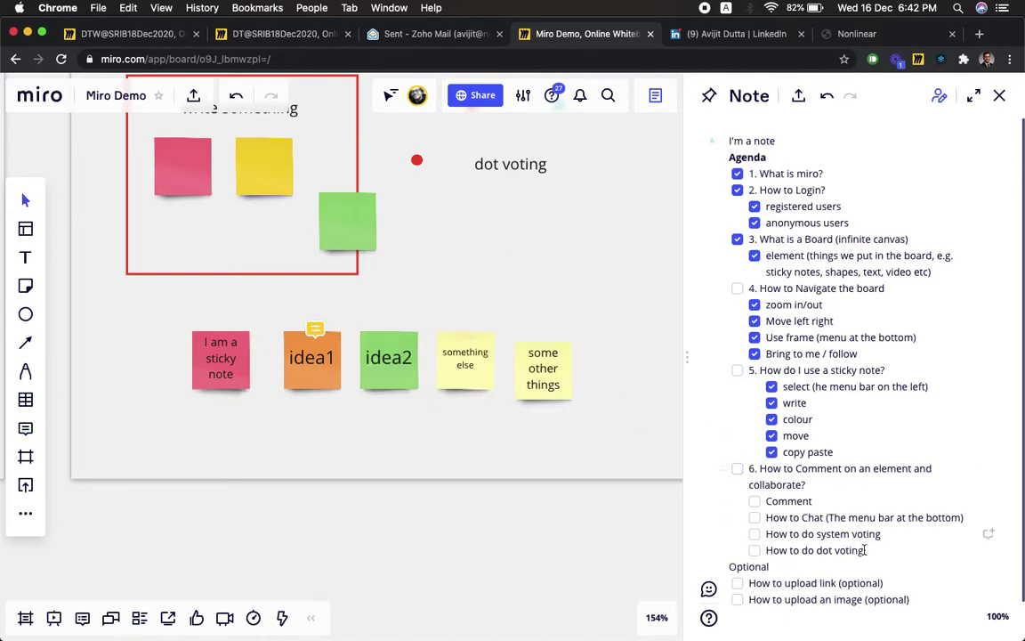
Open the list of all comments and filter it by board comments and by note comments.
scroll(854, 556, "down", 1)
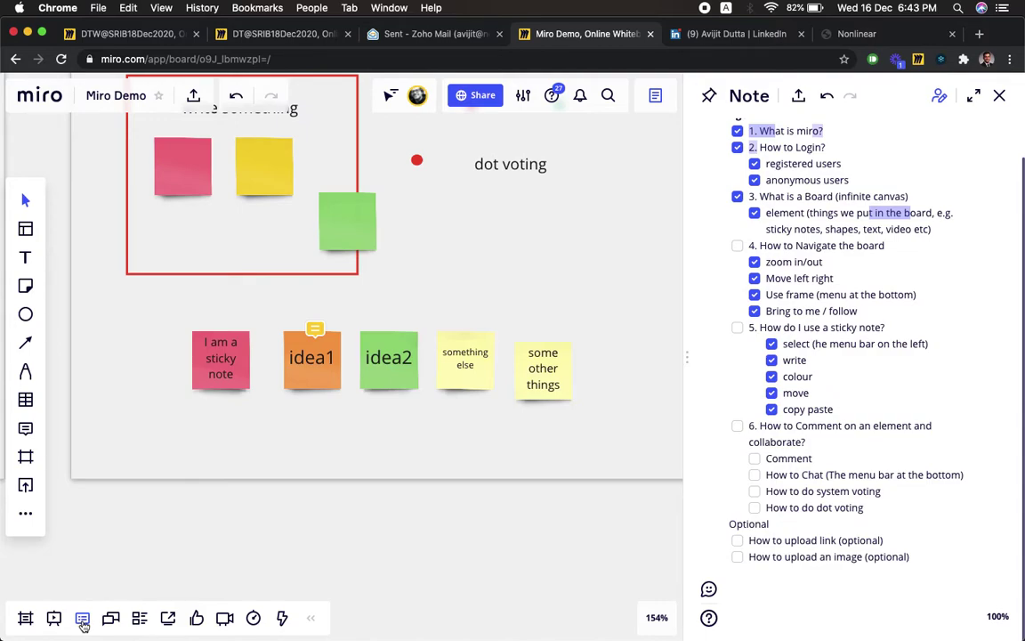
left_click(82, 618)
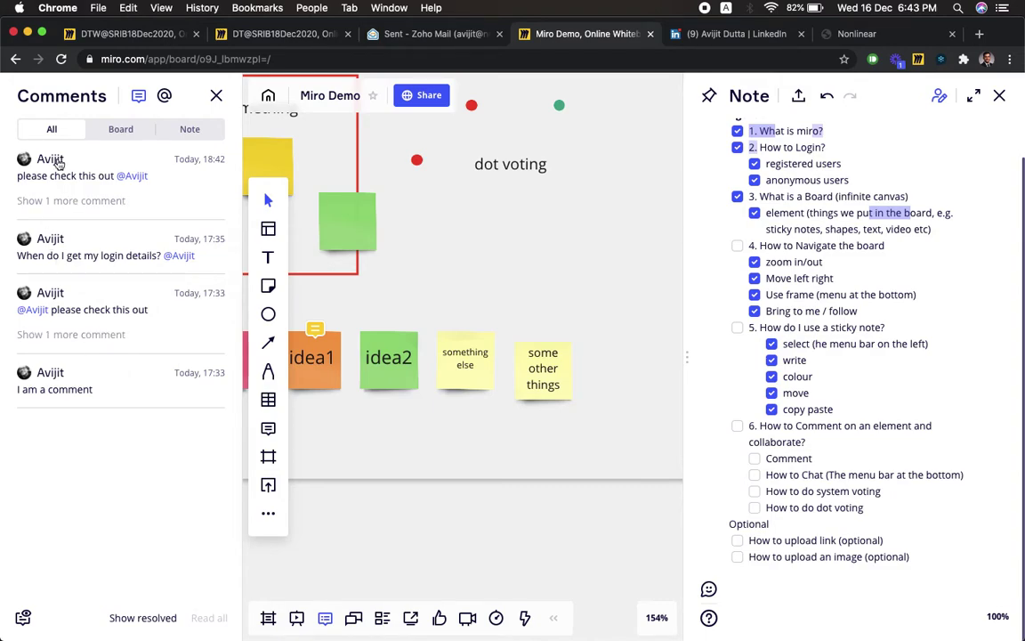
left_click(122, 131)
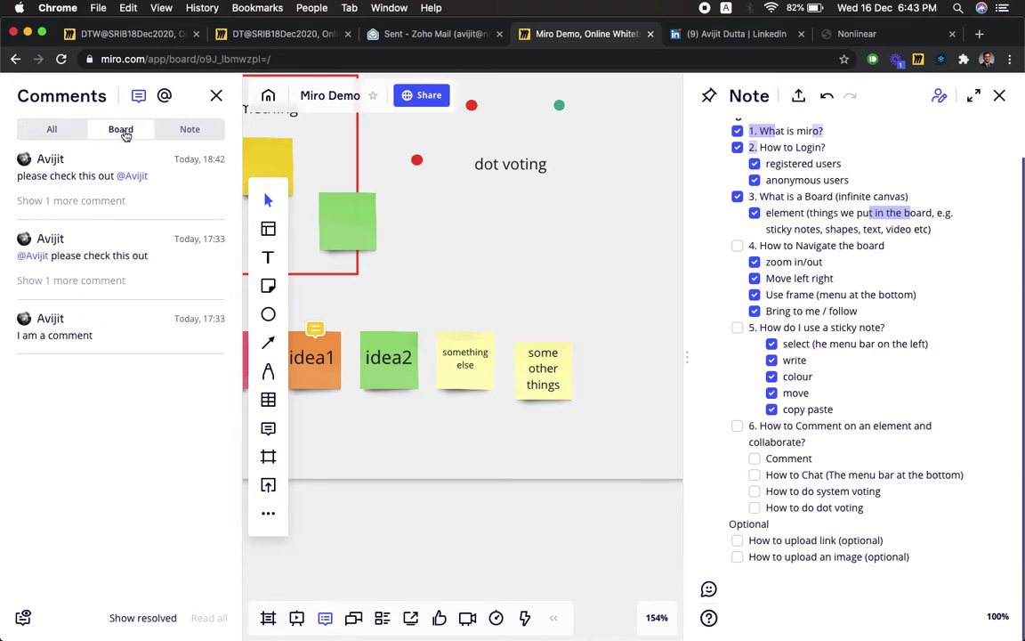
left_click(198, 131)
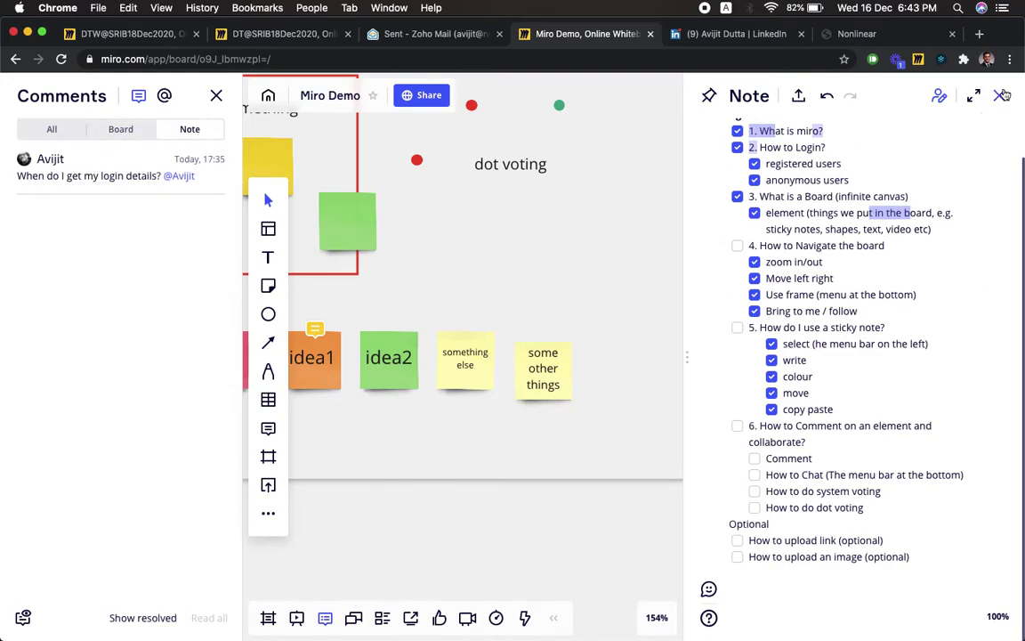
left_click(1001, 95)
Comment "please explain" with a mention of a board member on the word "Comment" in the note's agenda.
scroll(743, 171, "up", 2)
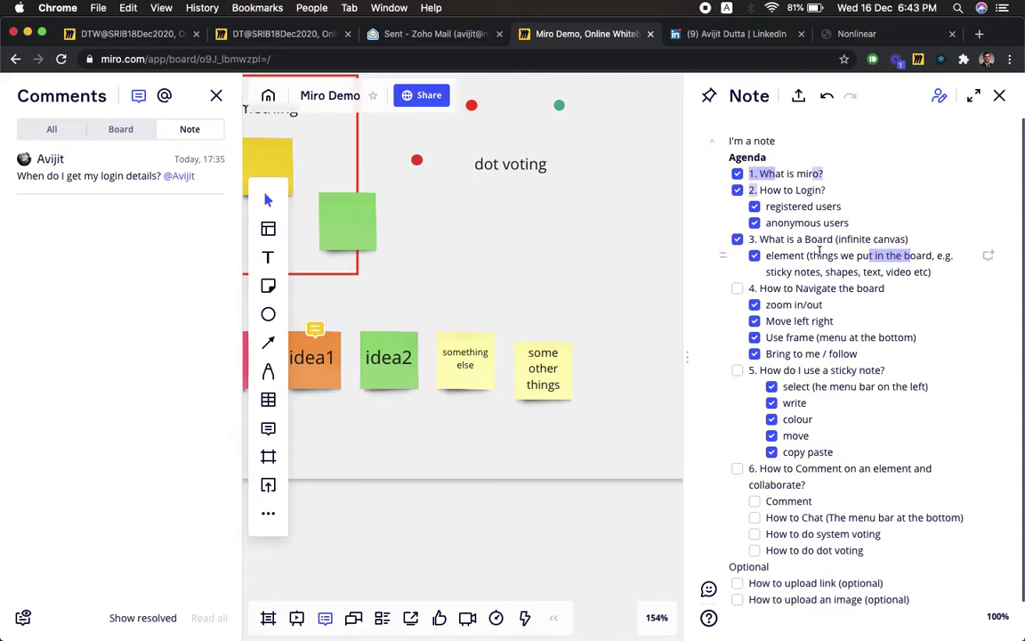
scroll(819, 252, "down", 2)
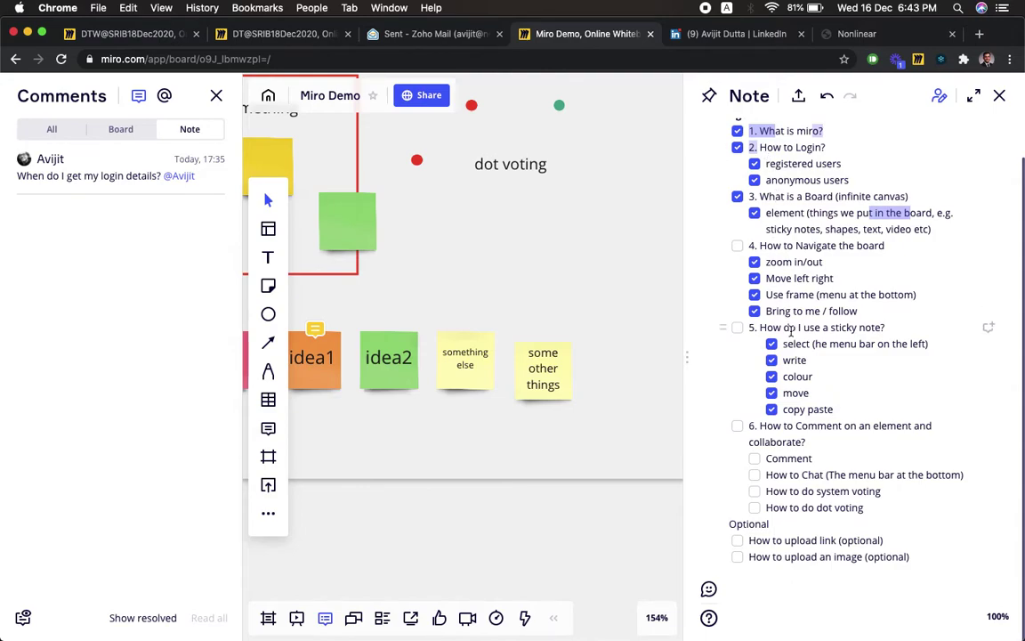
left_click_drag(763, 458, 837, 452)
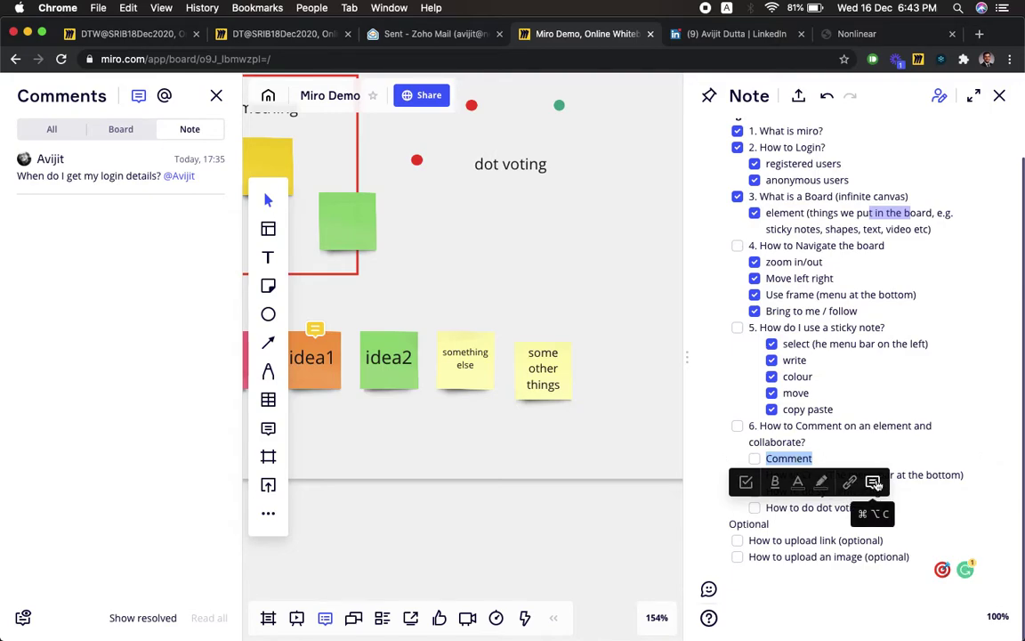
left_click(873, 482)
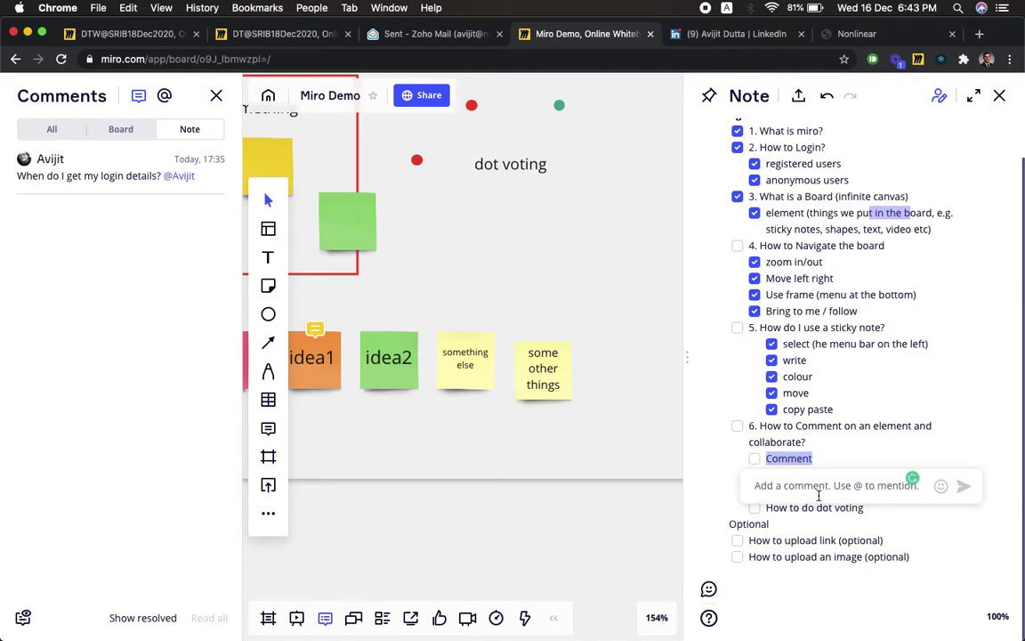
type("please explain @avijit")
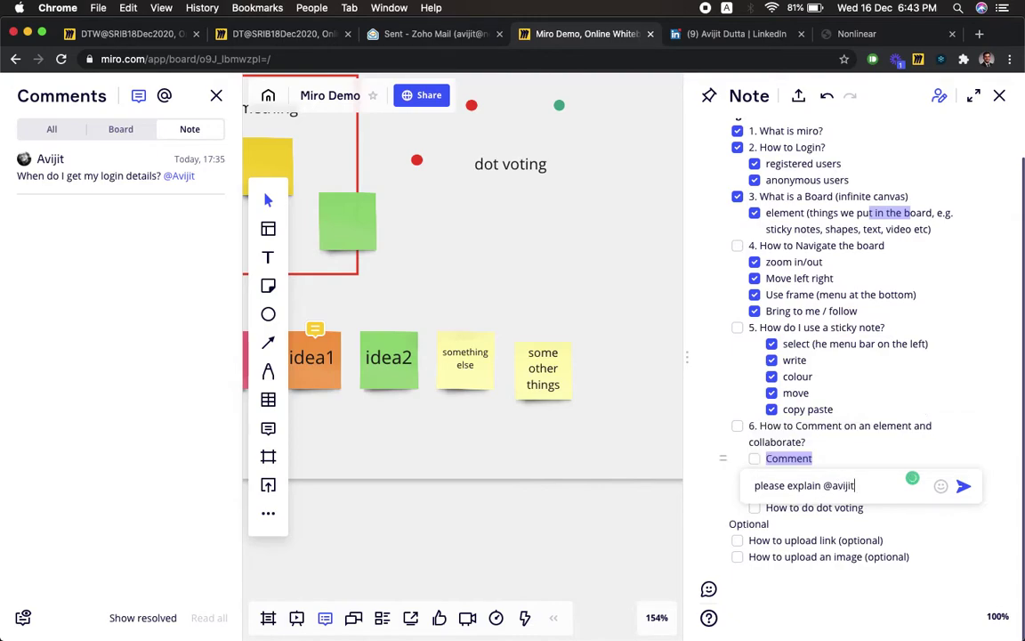
left_click(964, 486)
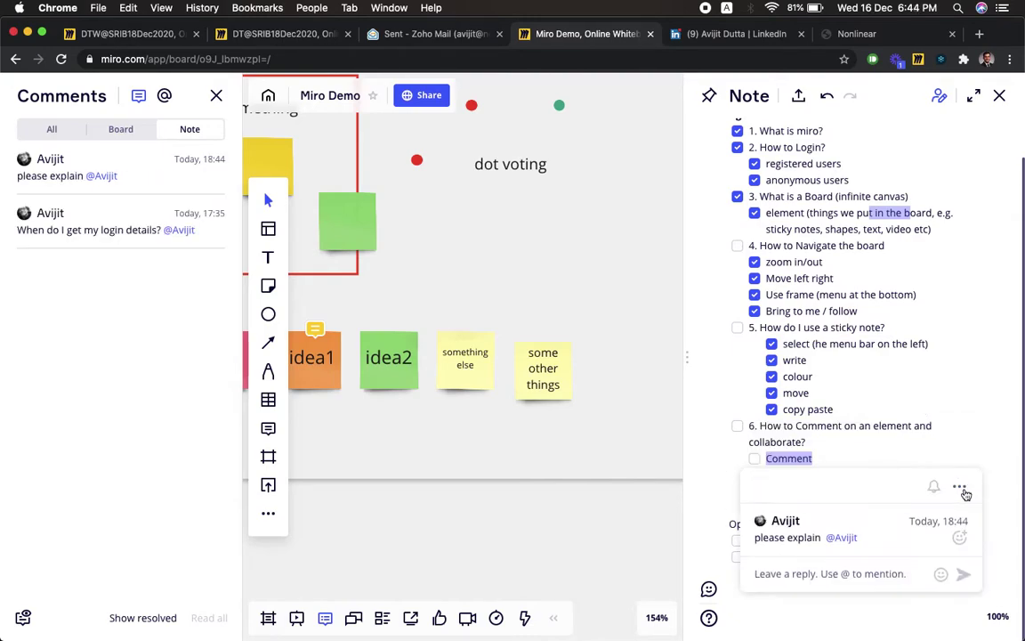
key("Escape")
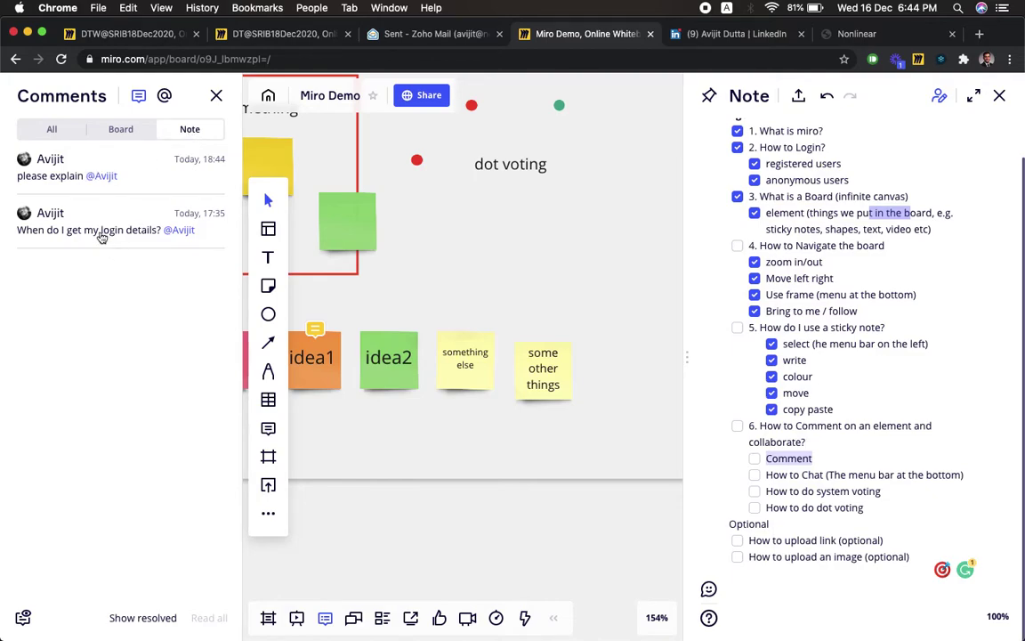
Filter the comments list to board comments and examine the comment markers across both frames and on the idea1 sticky note.
left_click(123, 132)
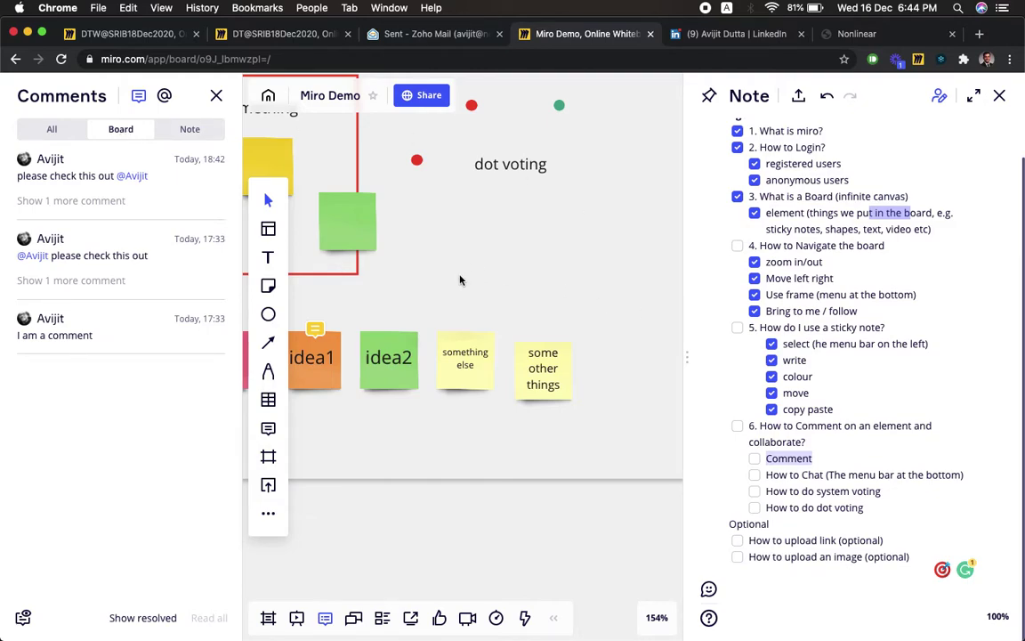
scroll(460, 280, "down", 5)
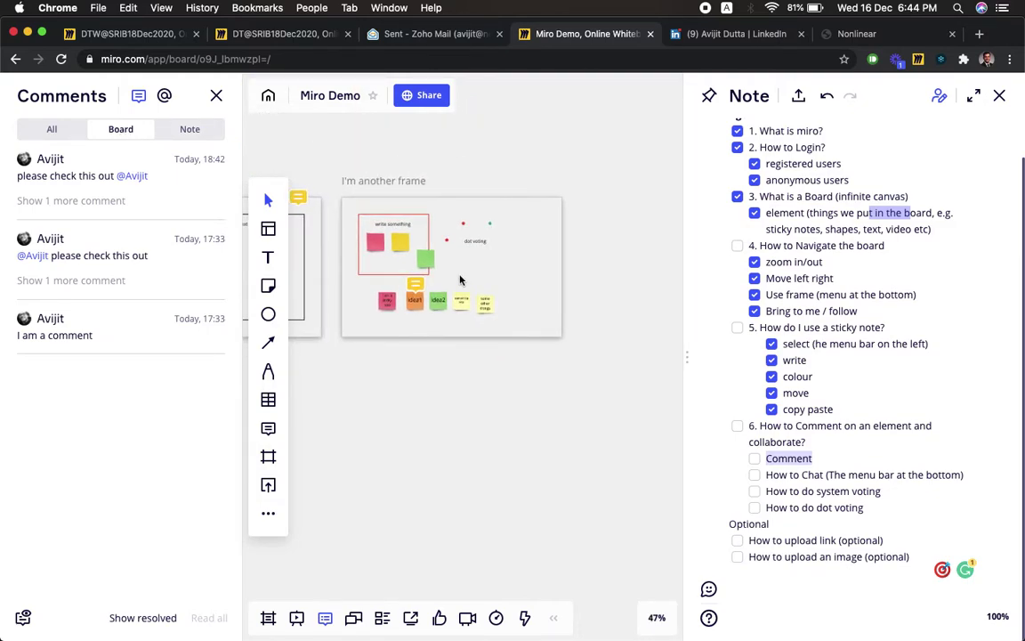
scroll(460, 280, "left", 3)
scroll(460, 280, "down", 2)
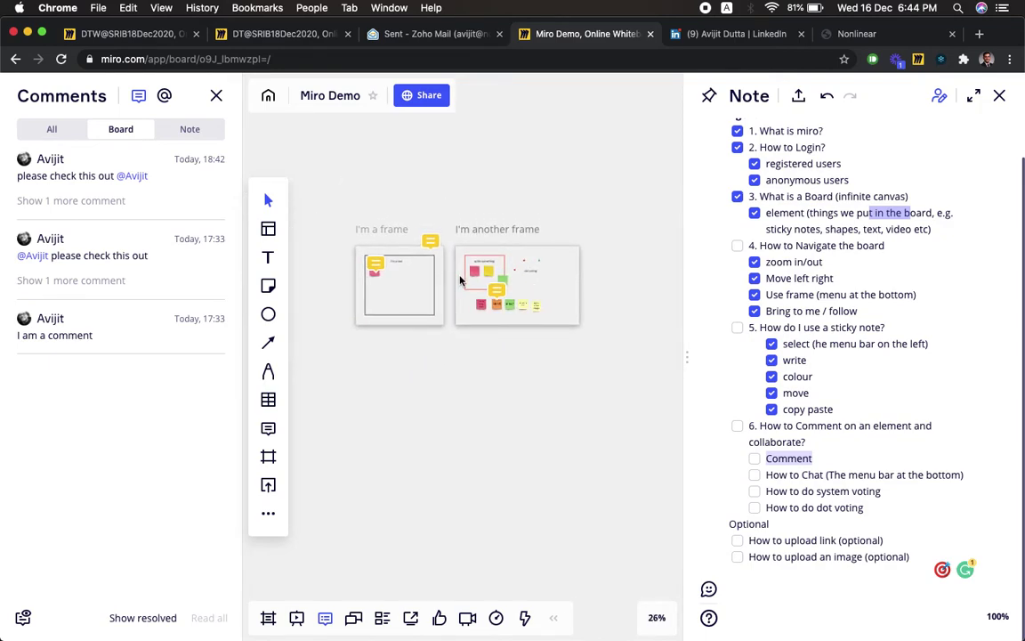
scroll(460, 281, "up", 5)
scroll(460, 281, "up", 1)
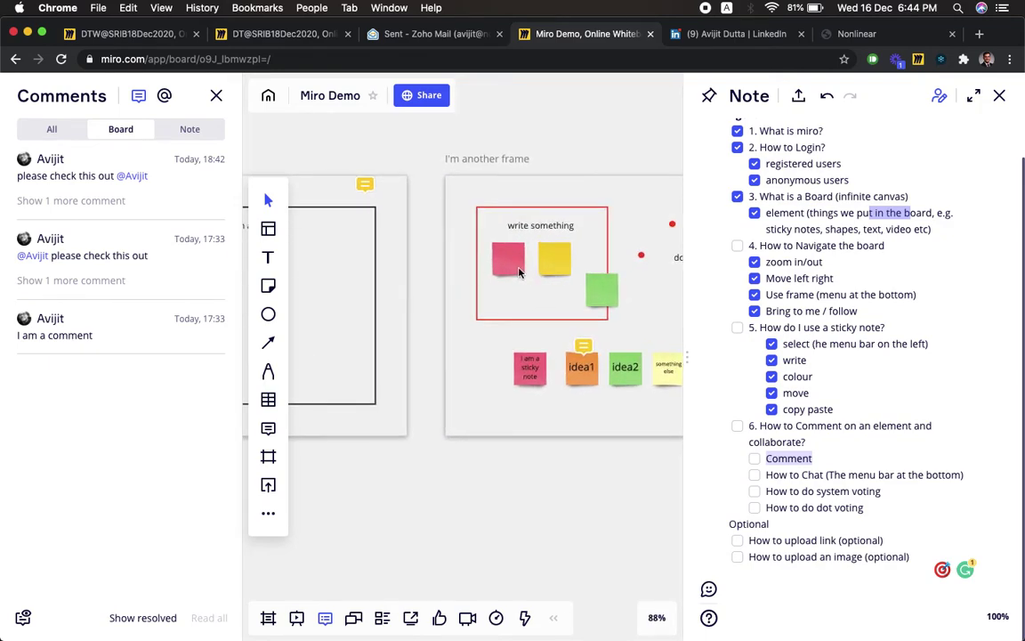
scroll(520, 274, "right", 5)
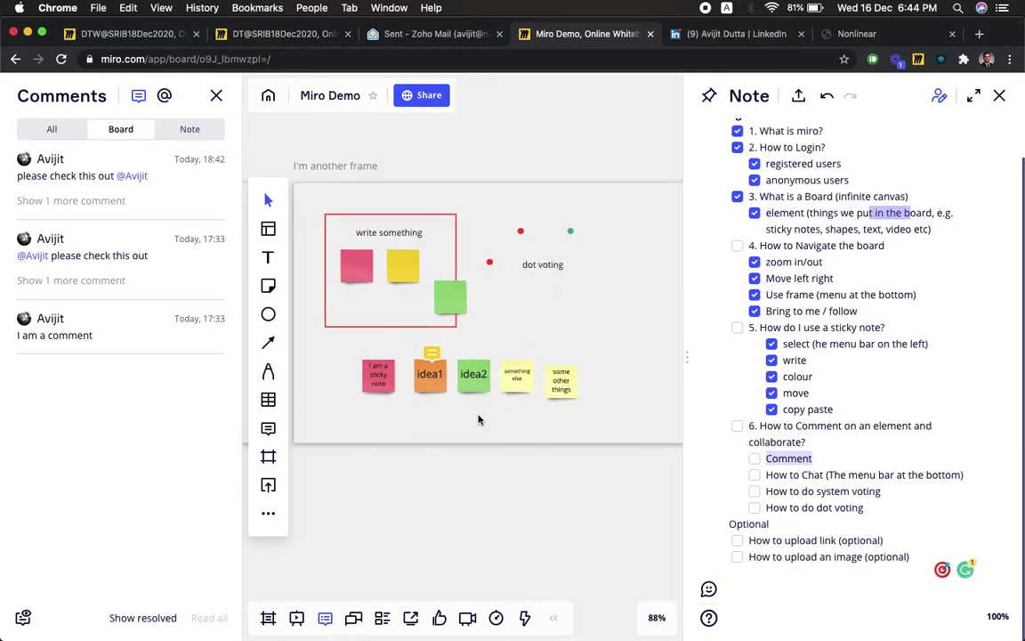
left_click(435, 392)
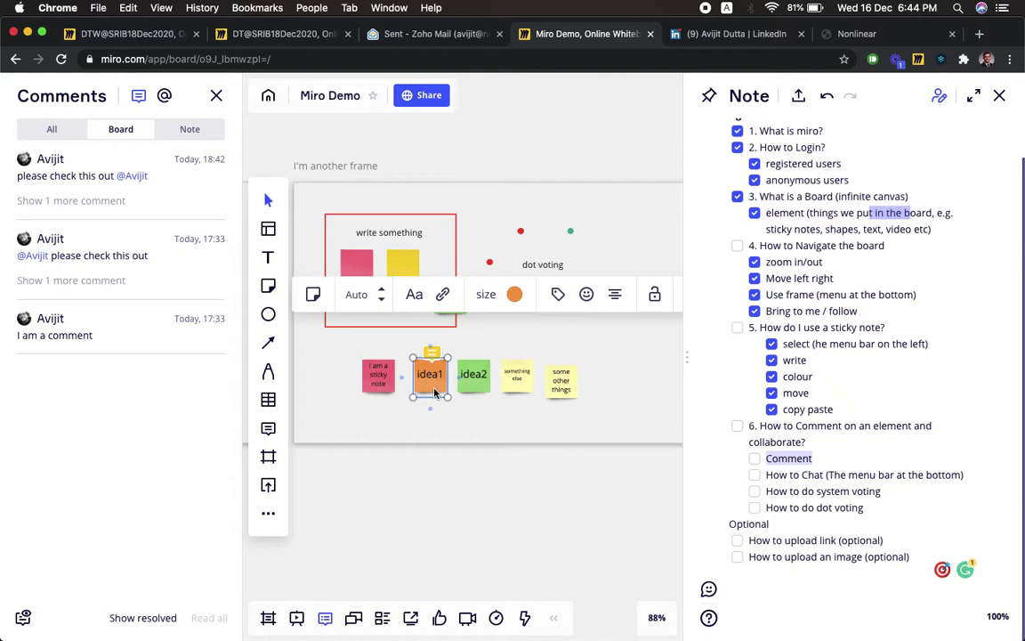
left_click(524, 418)
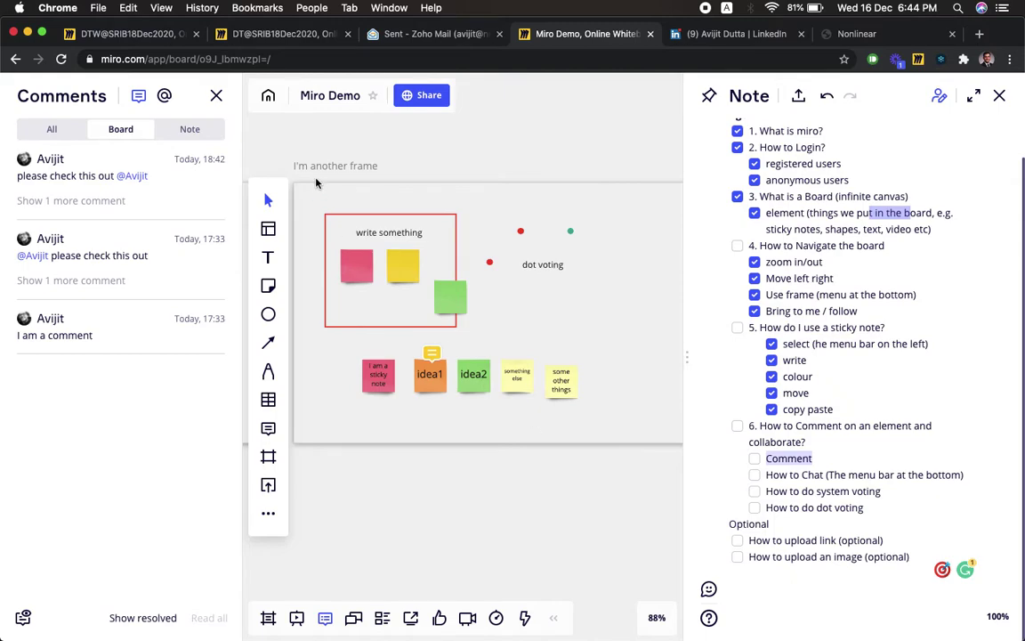
Close the comments list, send "- hi" with a mention of a board member in the board chat, and close the chat.
left_click(216, 95)
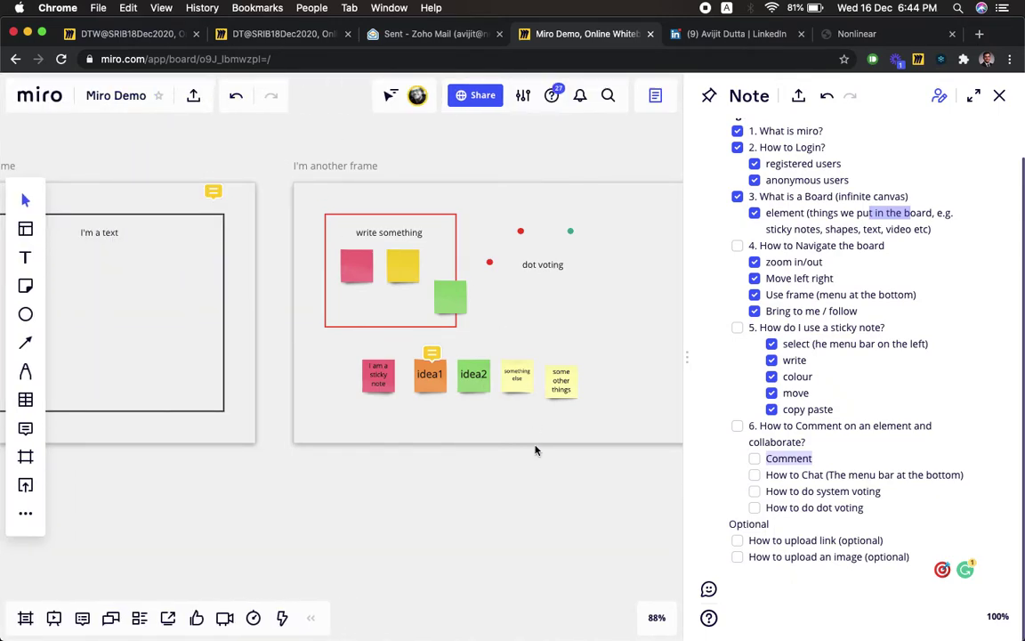
left_click(111, 619)
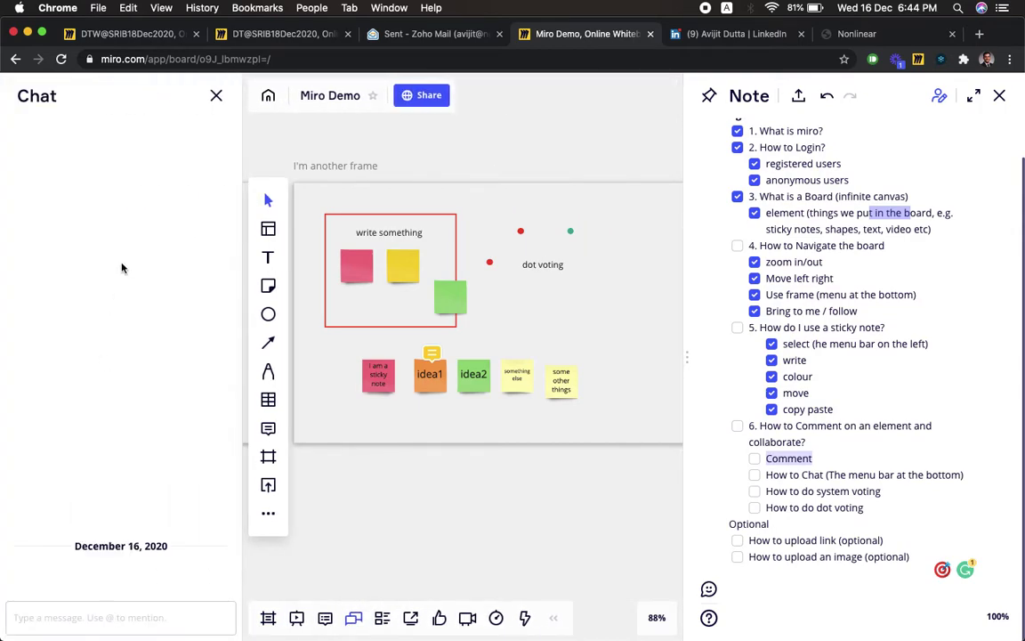
left_click(138, 617)
type("@")
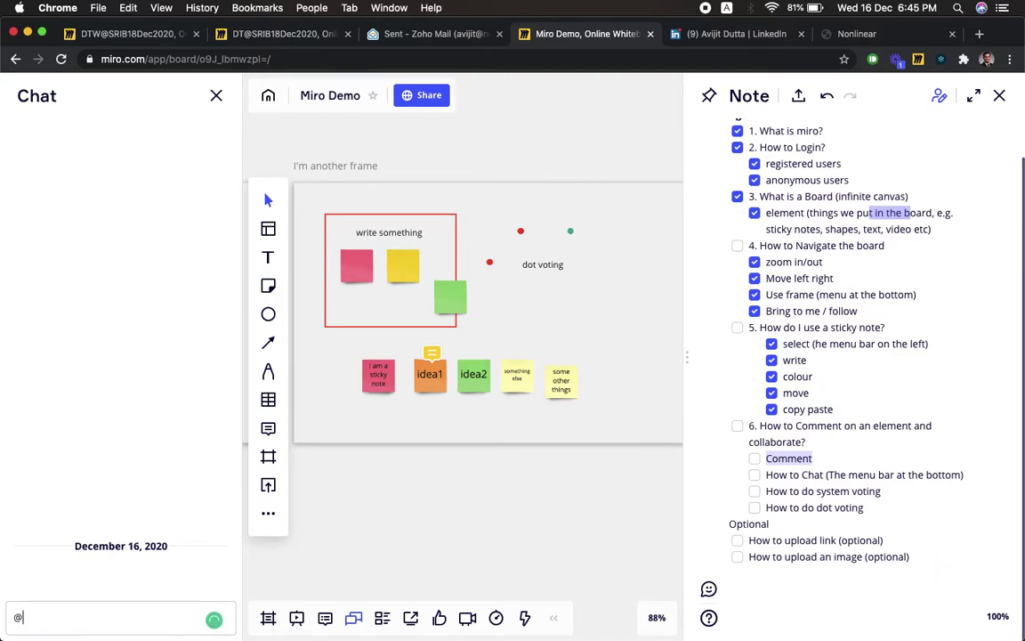
type("avijit - hi")
key("Return")
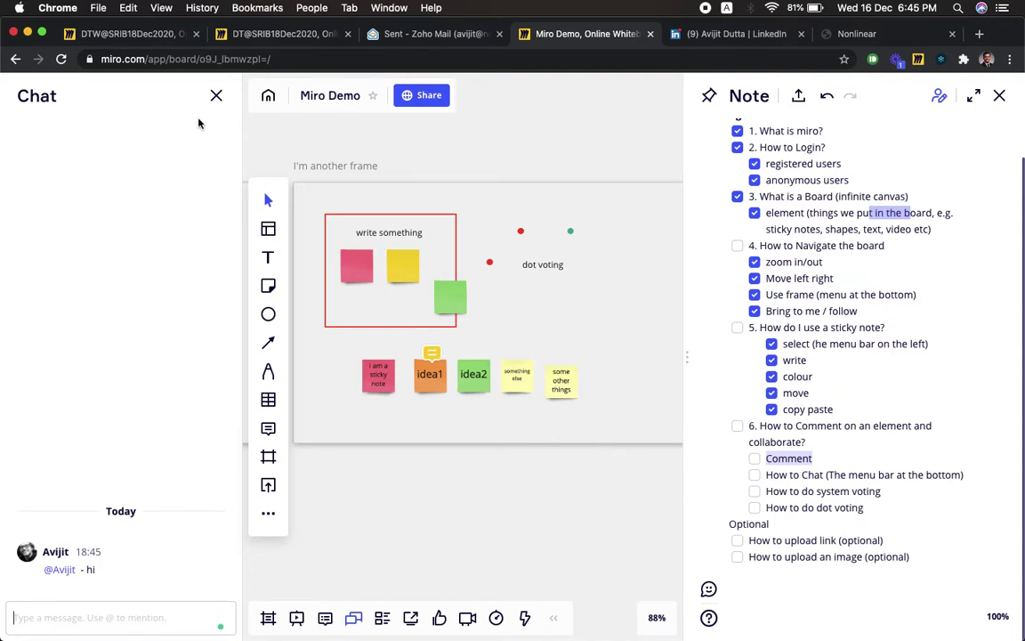
left_click(215, 95)
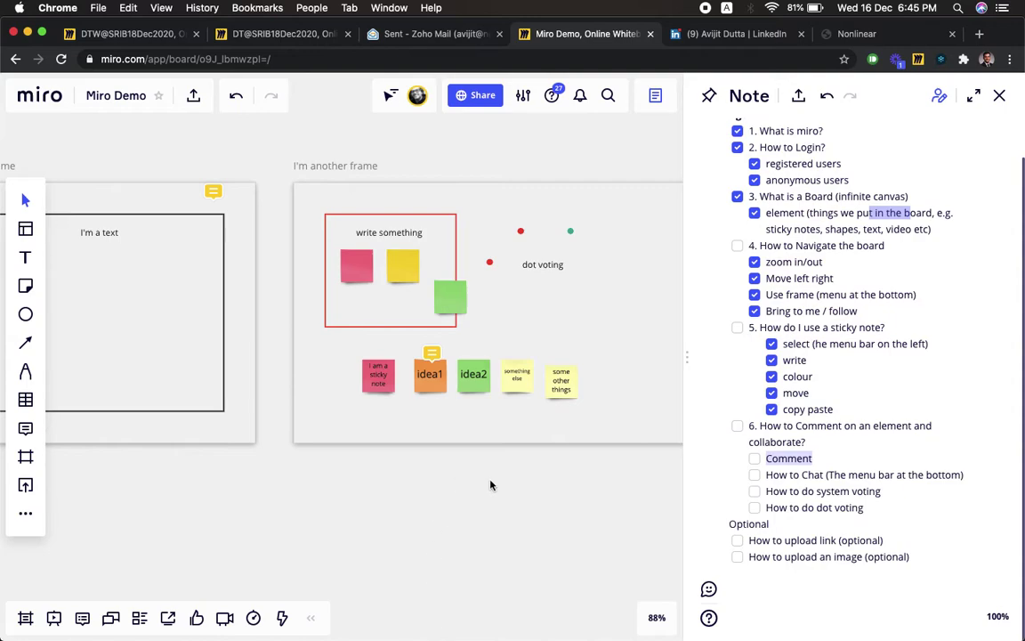
Open the comment thread on the idea1 sticky note, review its reply field, and close the thread without replying.
left_click(432, 354)
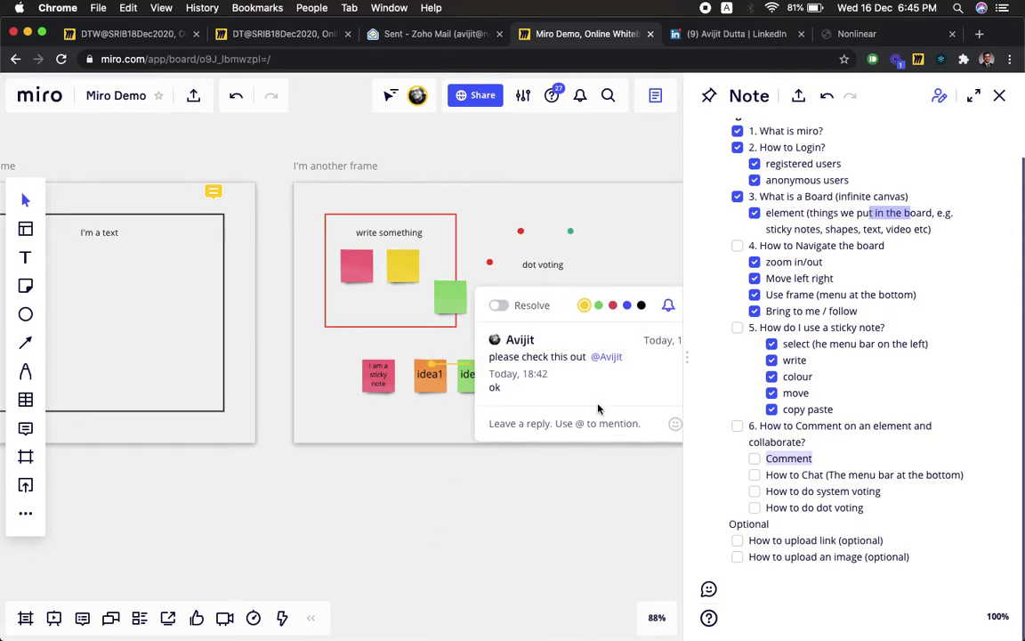
scroll(581, 497, "right", 3)
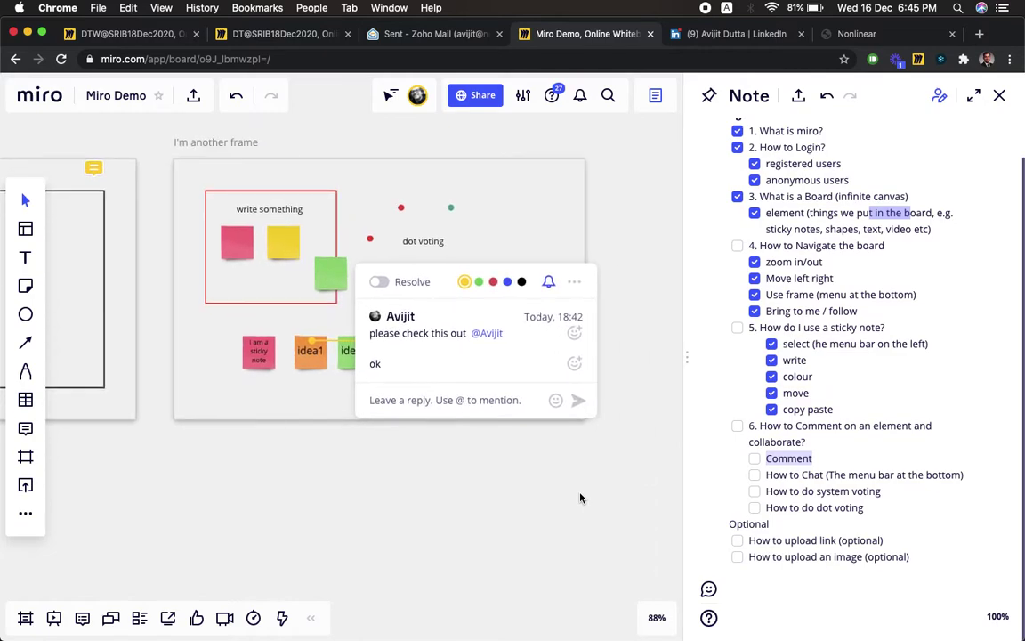
left_click(428, 398)
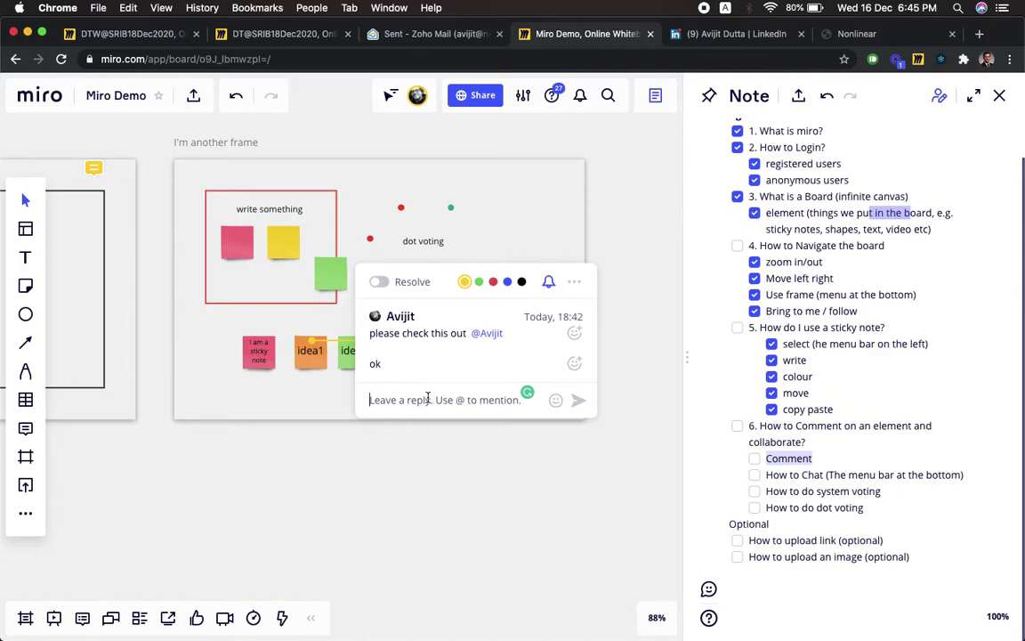
left_click(447, 484)
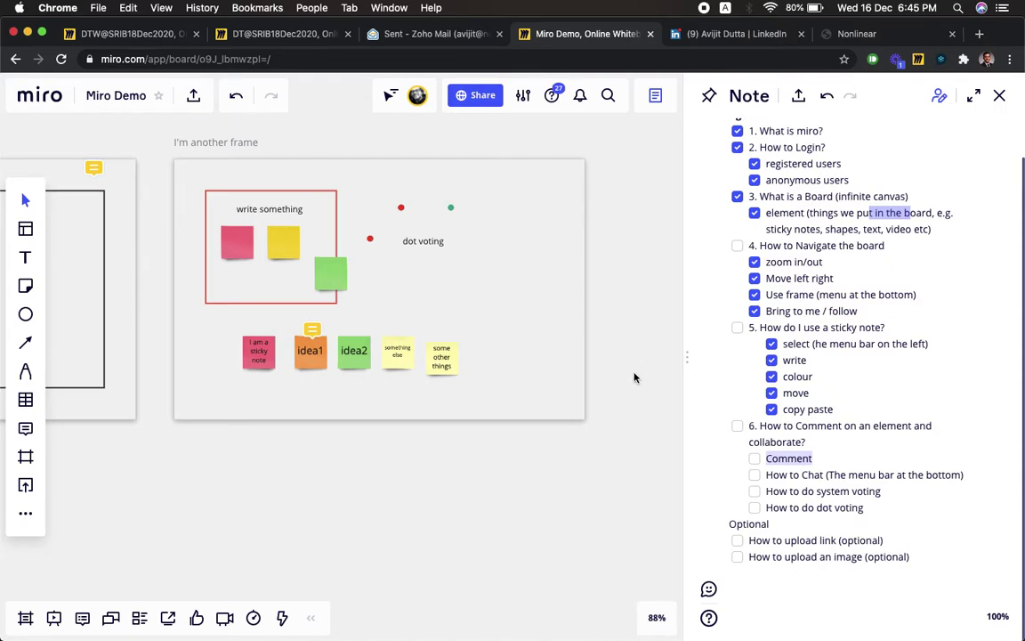
Tick off "Comment" and "How to Chat (The menu bar at the bottom)" in the note's agenda.
left_click(755, 458)
left_click(755, 476)
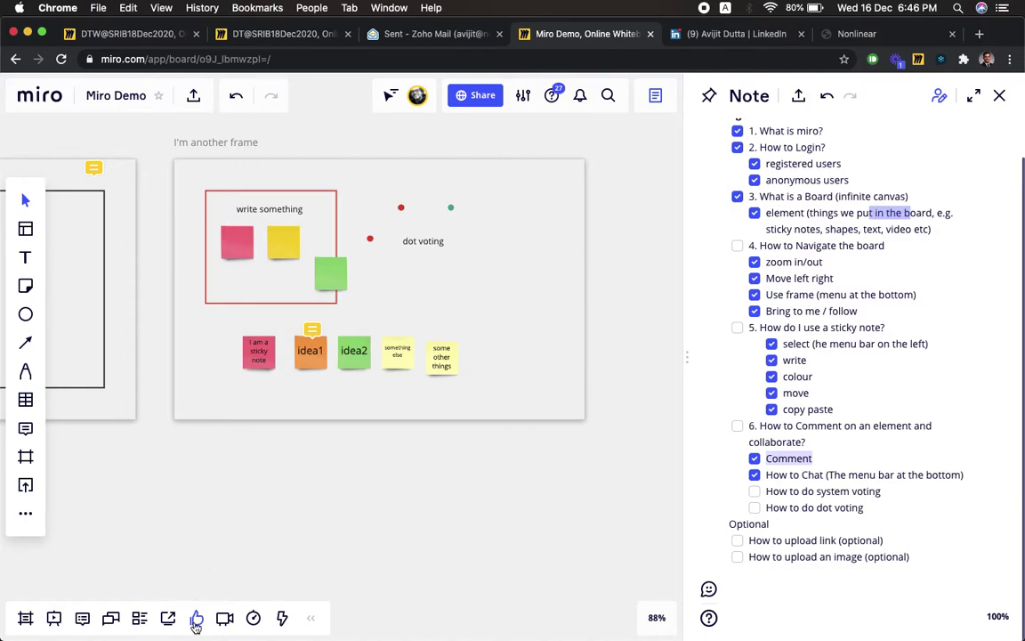
Set up a voting session named "select your ideas for protoyping" with a duration of 00:30.
left_click(195, 620)
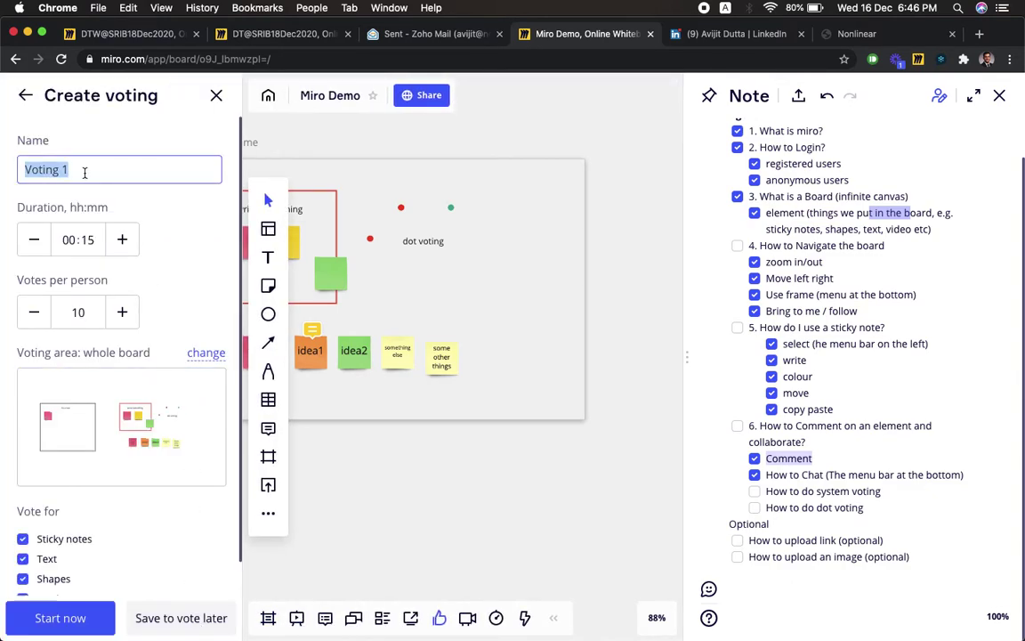
type("select your ideas for pro")
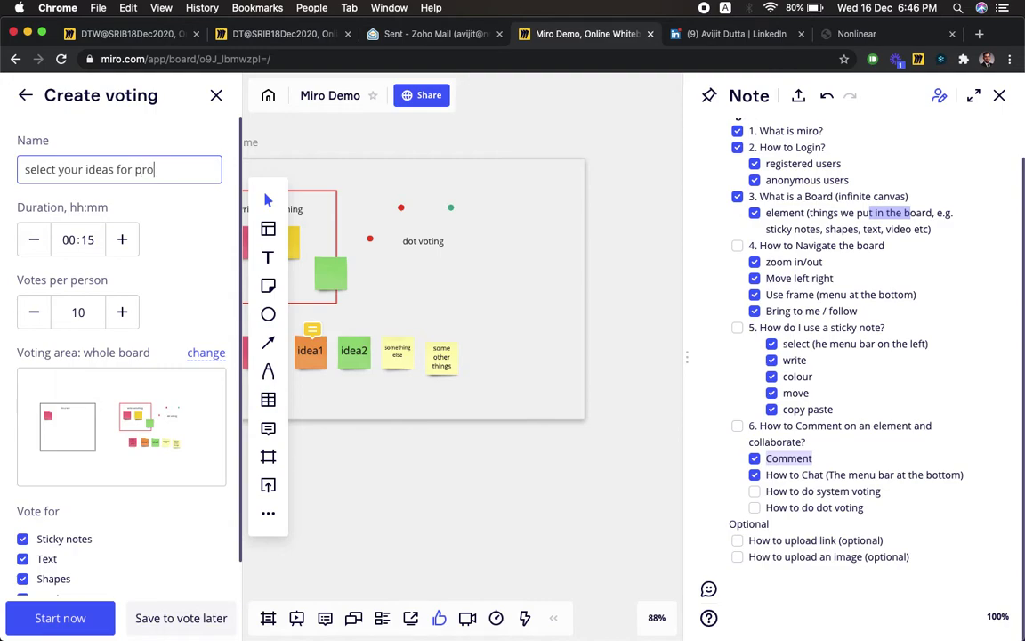
type("toyping")
left_click(122, 248)
left_click(121, 248)
left_click(122, 248)
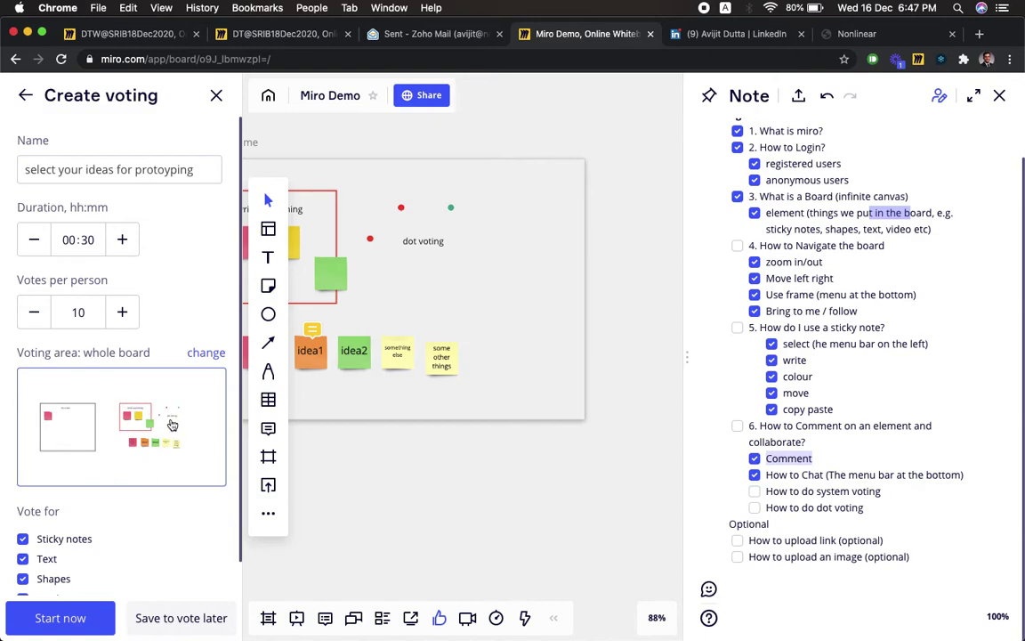
Limit the voting area to the row of five sticky notes in the lower part of the frame "I'm another frame".
left_click(206, 353)
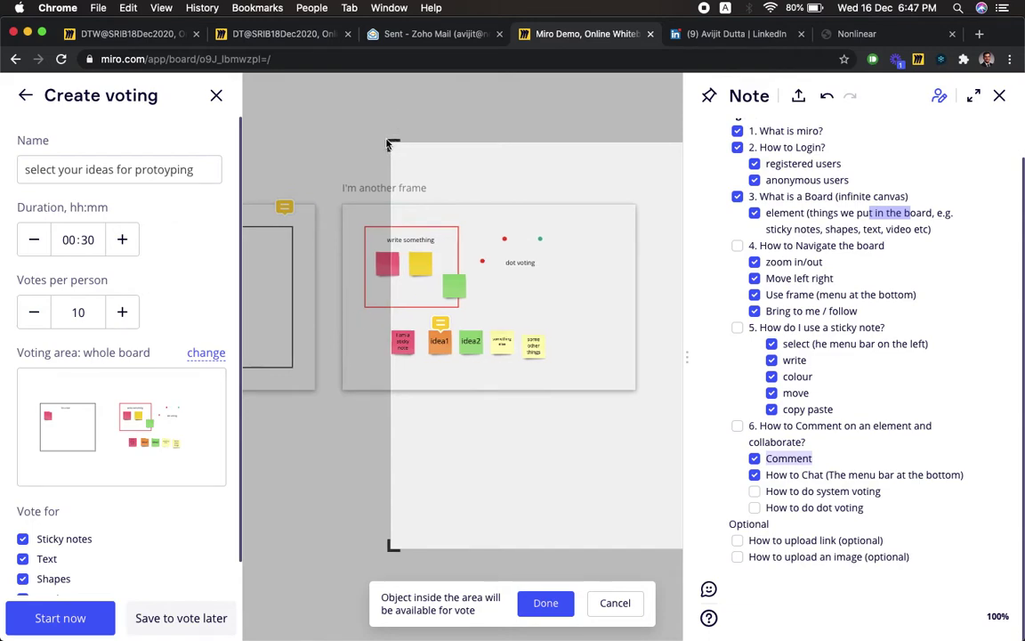
left_click_drag(389, 145, 530, 424)
left_click_drag(591, 465, 478, 367)
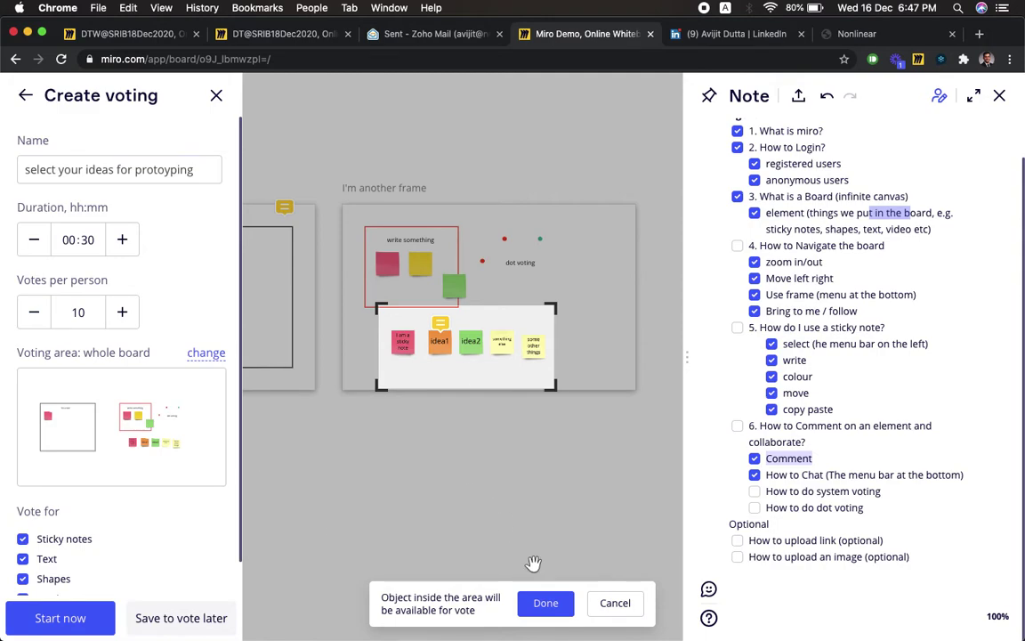
left_click(545, 605)
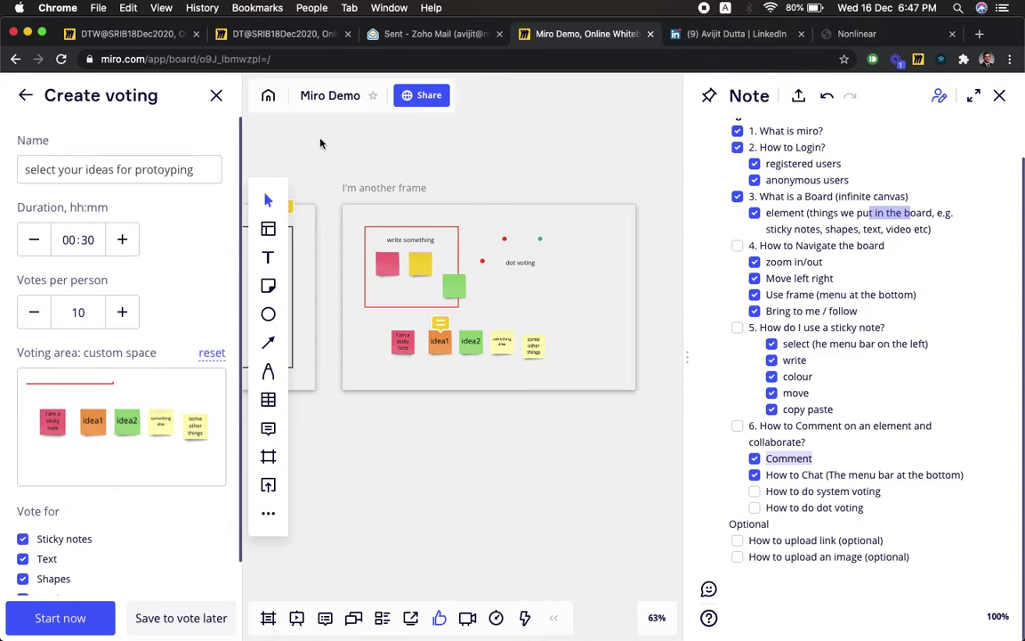
Close the voting setup without starting it and tick off "How to do system voting" in the note's agenda.
left_click(216, 97)
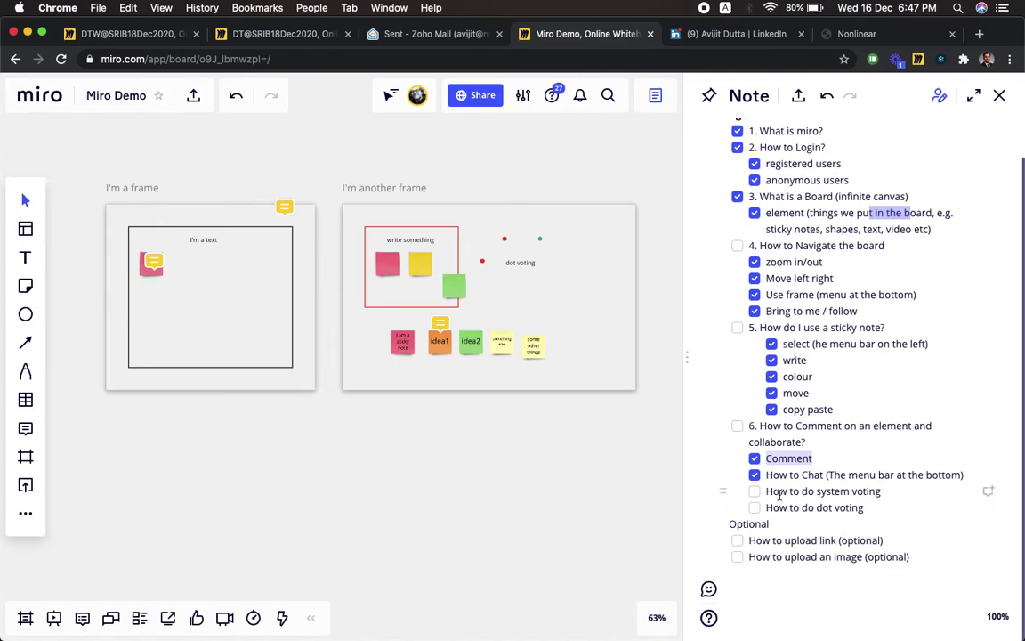
left_click(755, 492)
Move the red dot above the "dot voting" text next to the green dot and clear the selection.
scroll(452, 509, "right", 5)
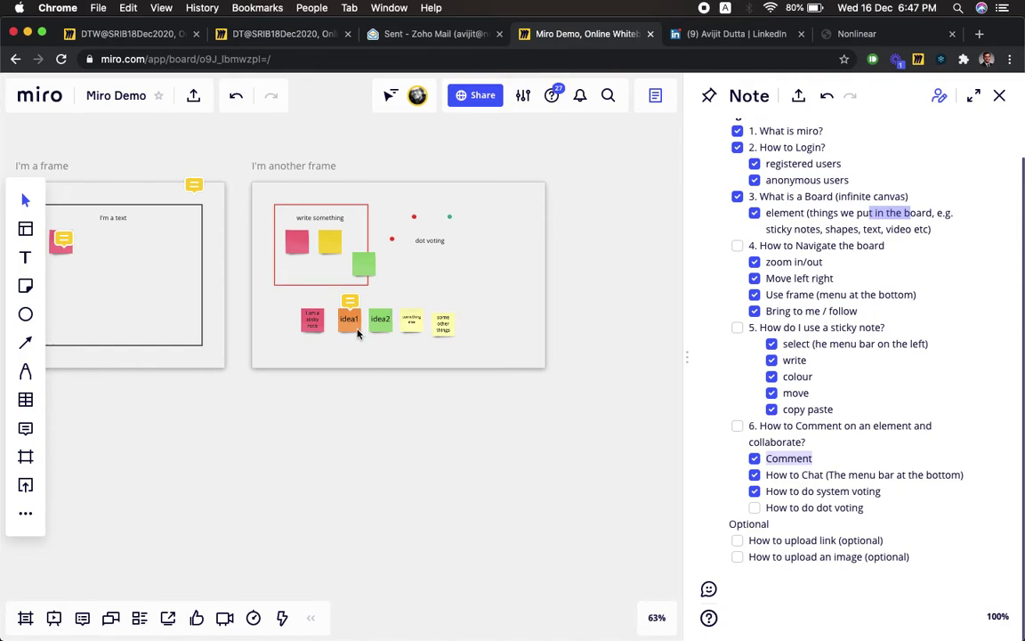
scroll(359, 333, "up", 10)
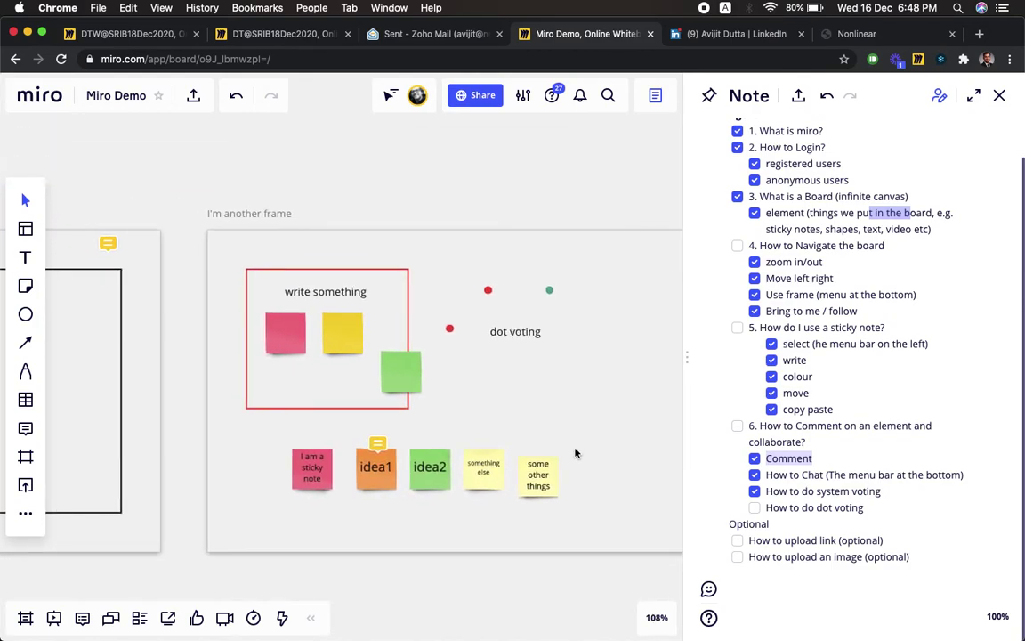
scroll(561, 306, "up", 5)
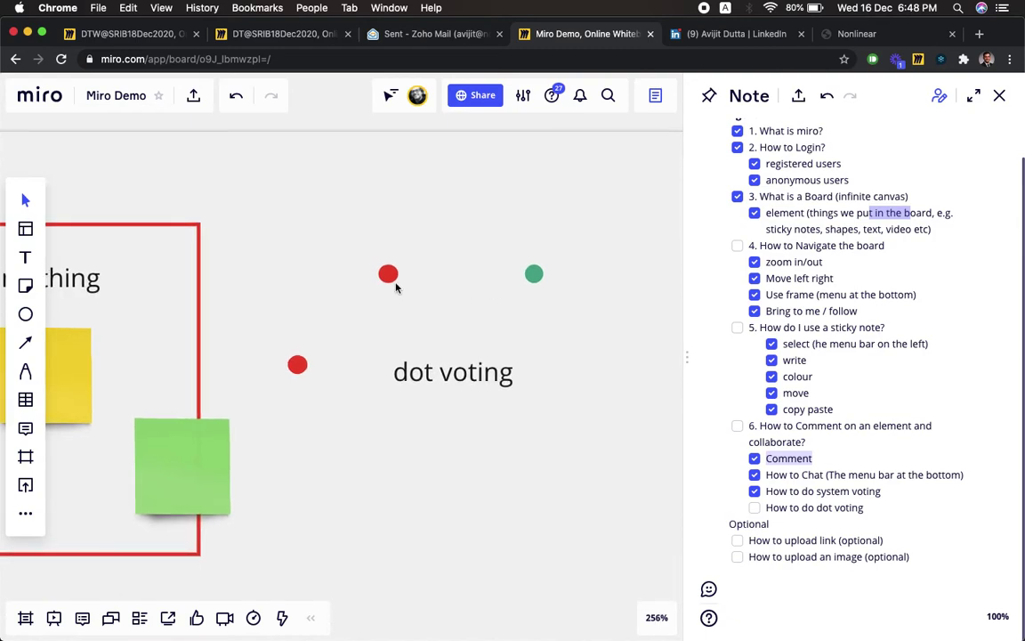
left_click(389, 279)
left_click_drag(389, 279, 489, 279)
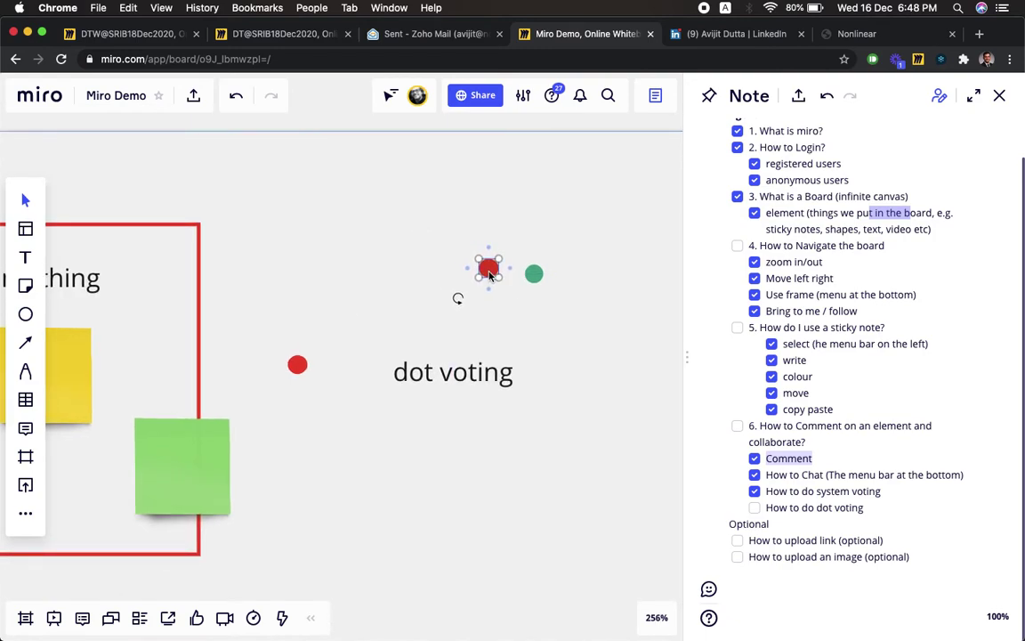
left_click(535, 277)
left_click(596, 322)
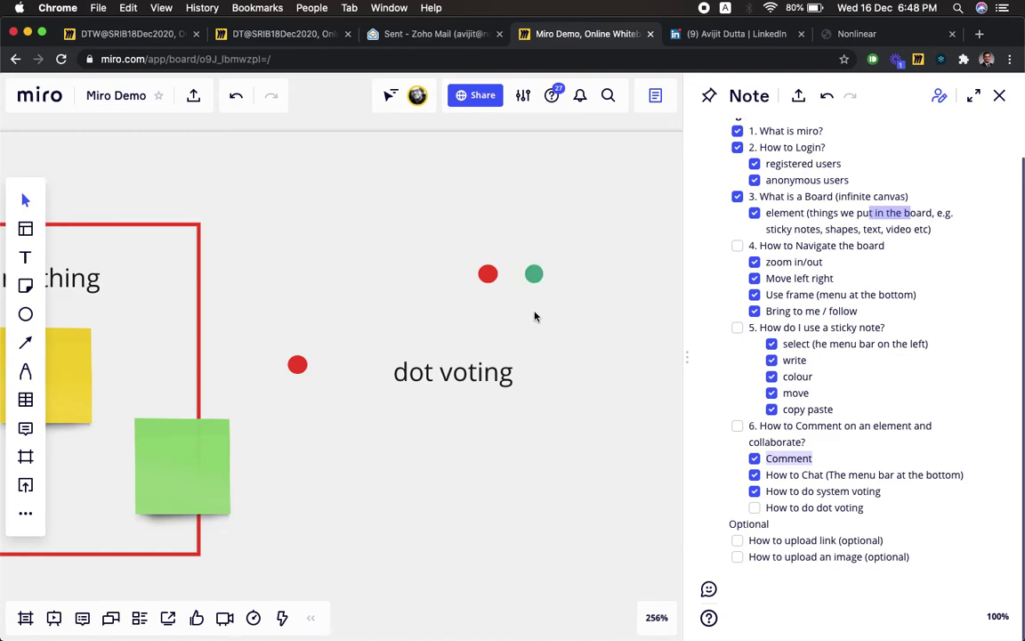
left_click(488, 275)
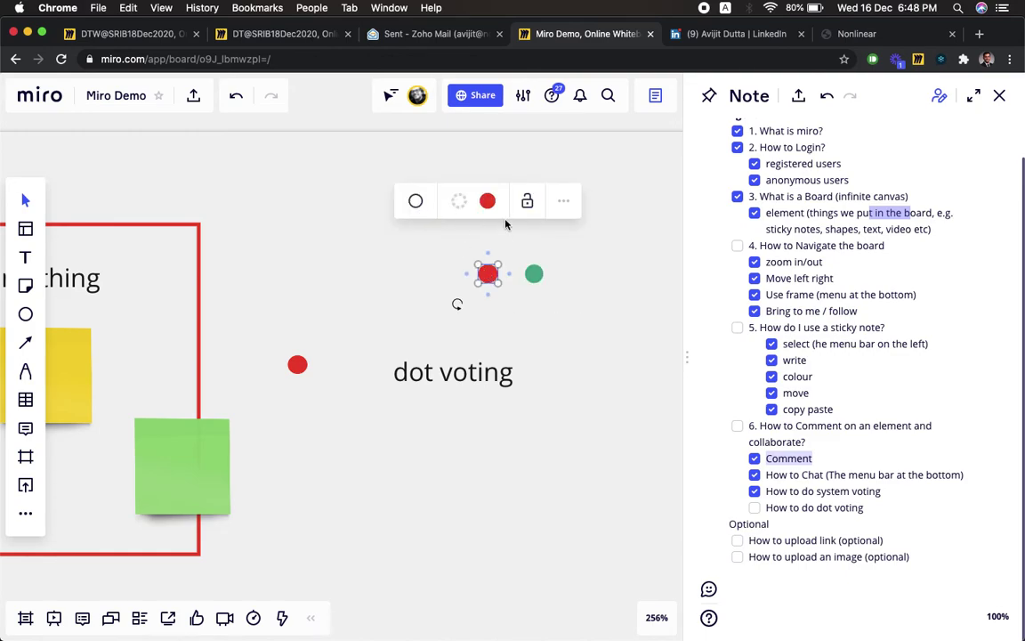
left_click(527, 332)
scroll(526, 333, "down", 5)
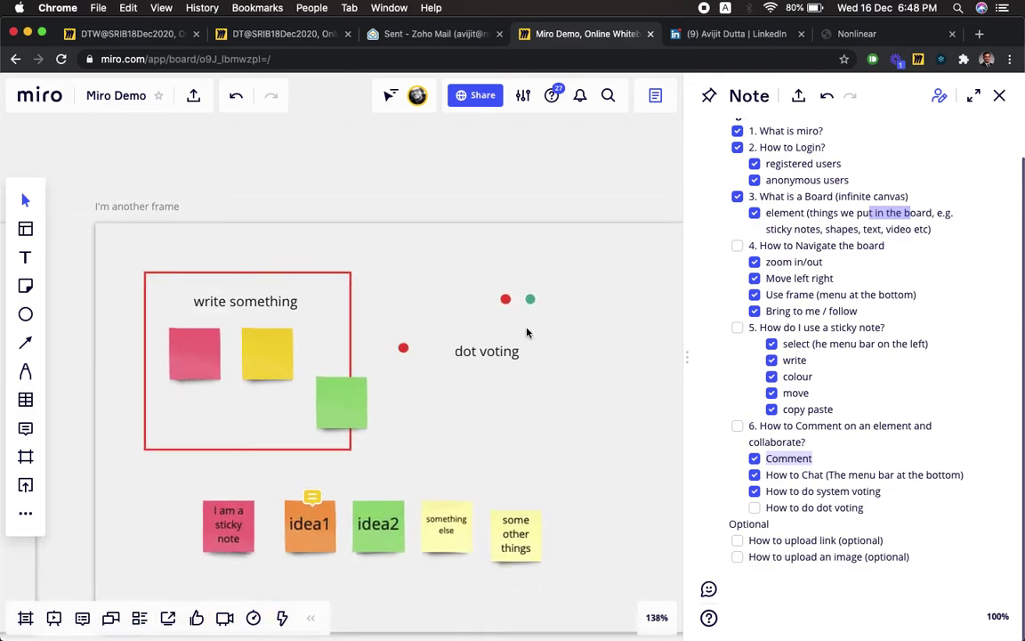